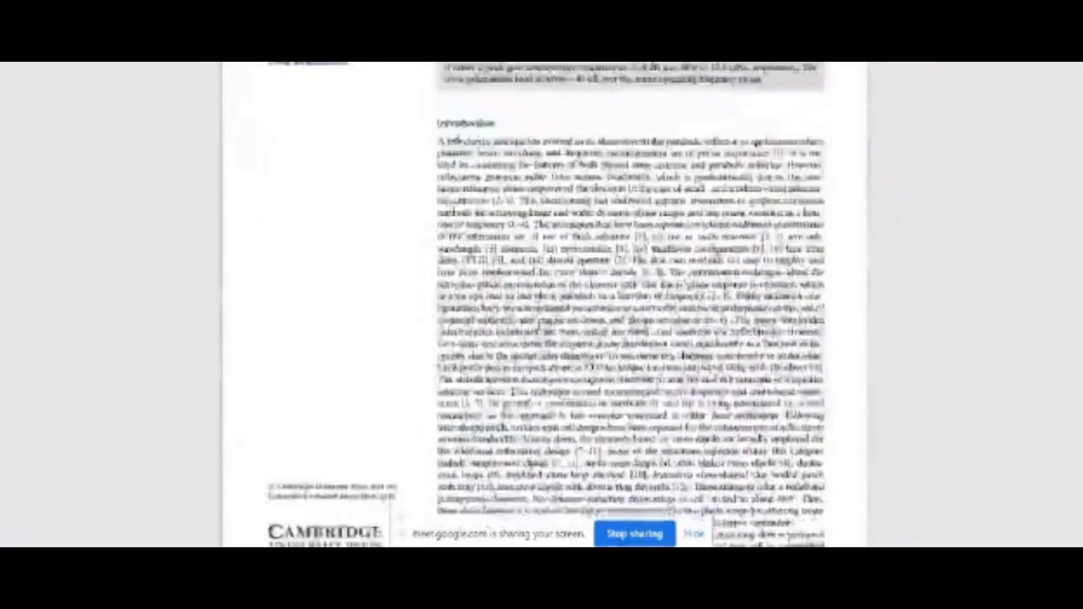
# Step: Examine the paper's unit cell geometry, element evolution table, infinite array figure and reflection phase plots
pyautogui.scroll(-3, 539, 336)
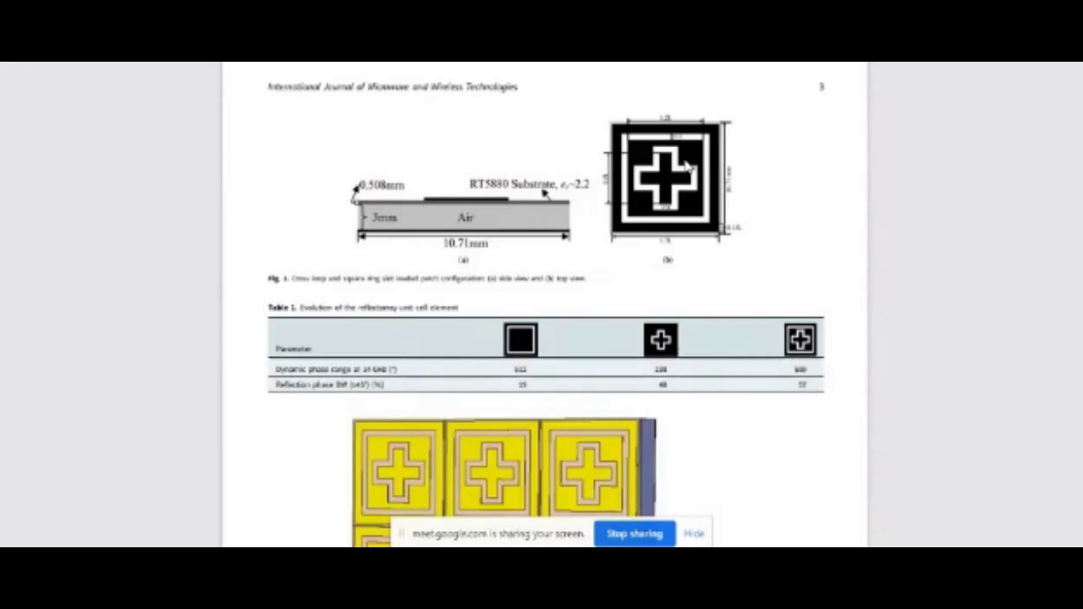
pyautogui.scroll(-7, 656, 497)
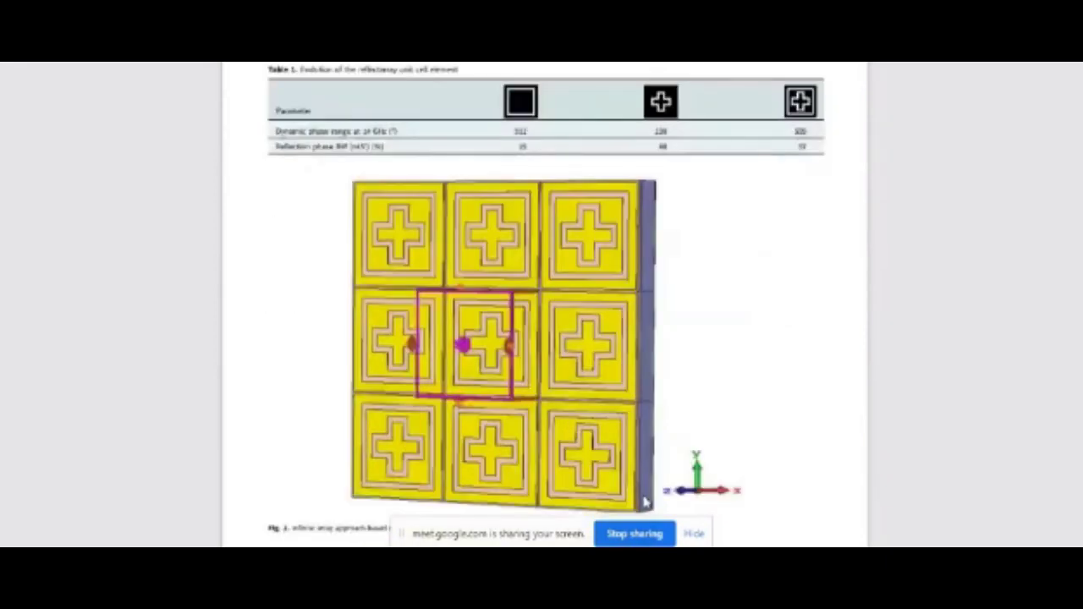
pyautogui.scroll(4, 694, 231)
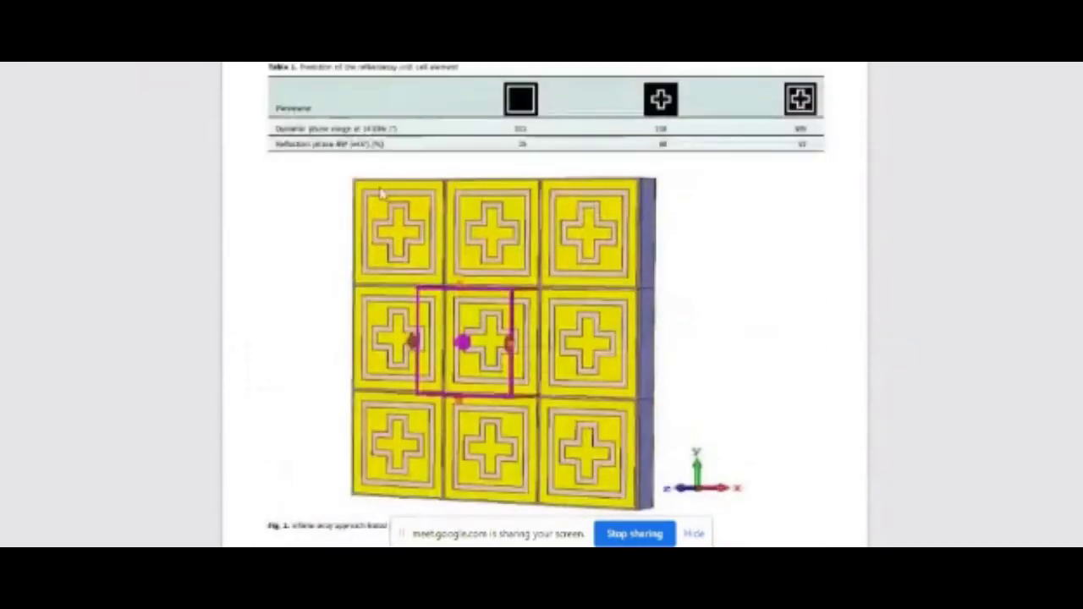
pyautogui.scroll(-5, 506, 277)
pyautogui.scroll(-7, 506, 279)
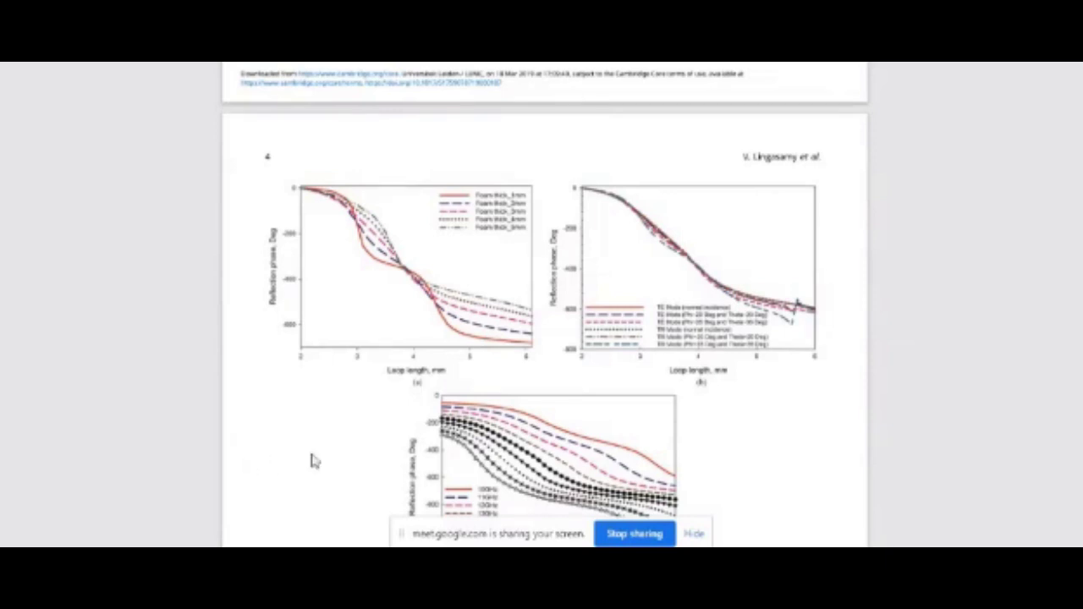
# Step: Switch to CST Studio Suite and examine the split elliptical ring on the front of the unit cell
pyautogui.hotkey('alt', 'Tab')
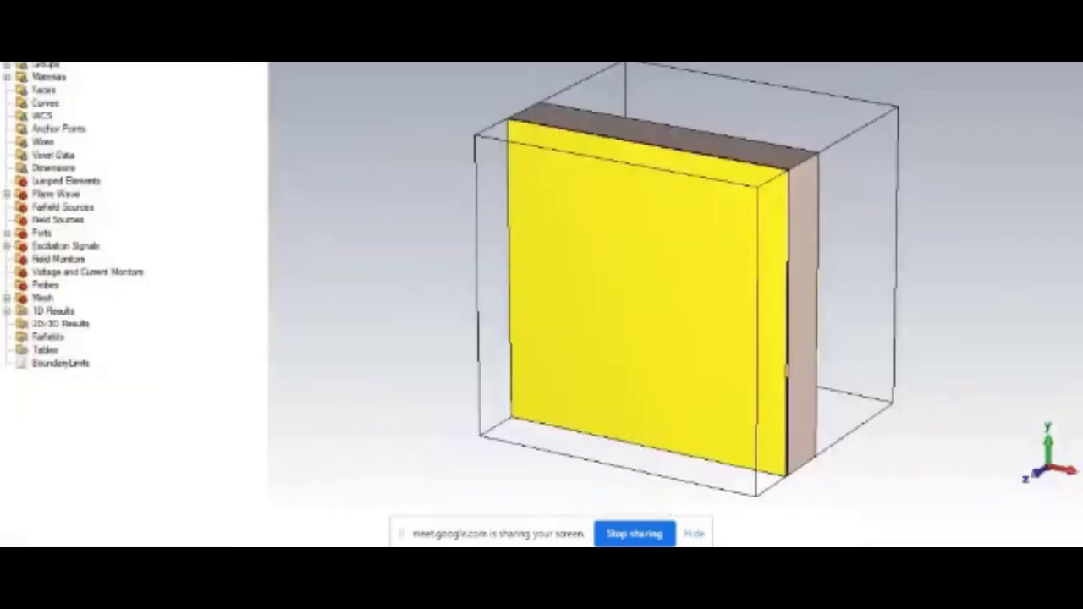
pyautogui.moveTo(822, 218); pyautogui.dragTo(323, 342)
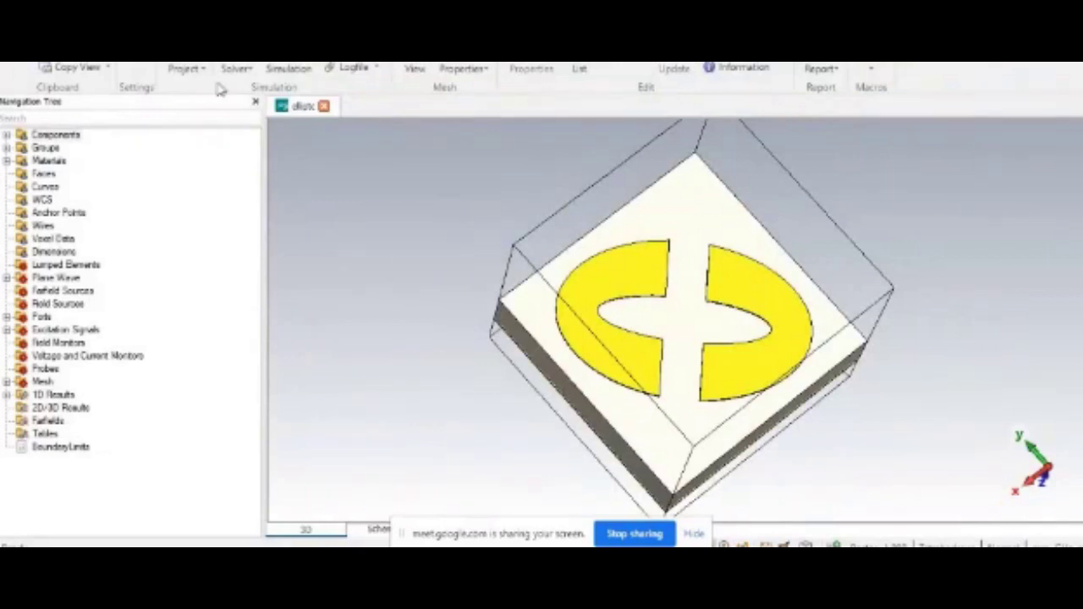
pyautogui.click(110, 52)
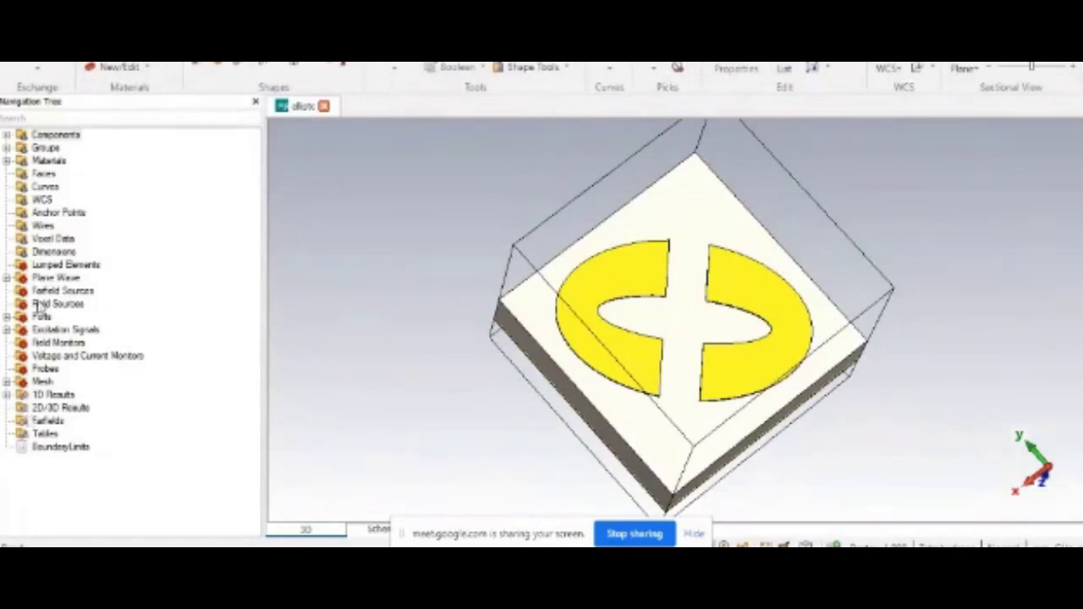
pyautogui.scroll(1, 364, 396)
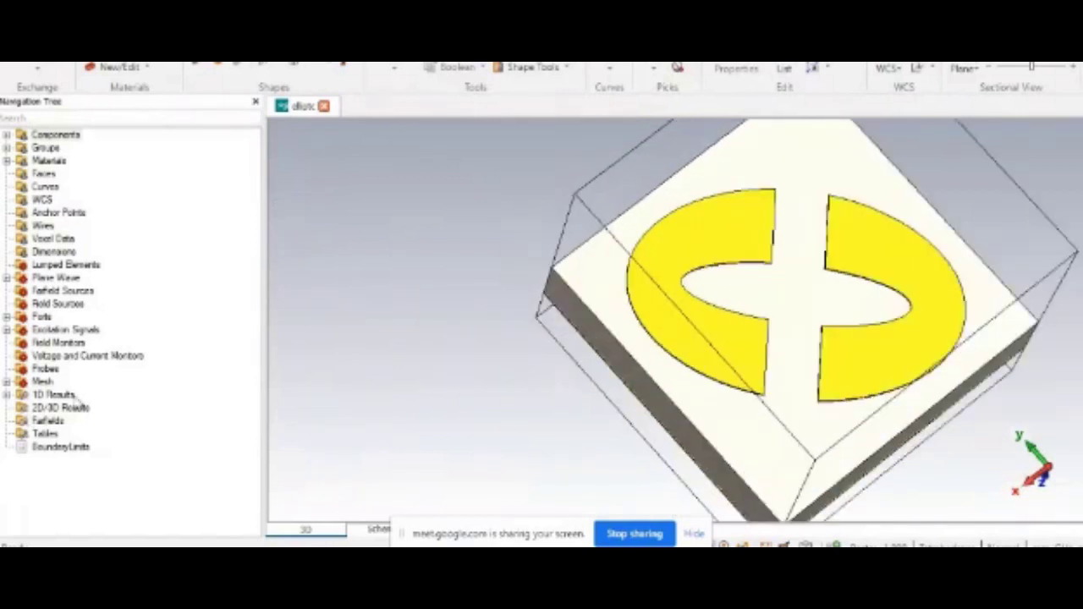
pyautogui.click(60, 51)
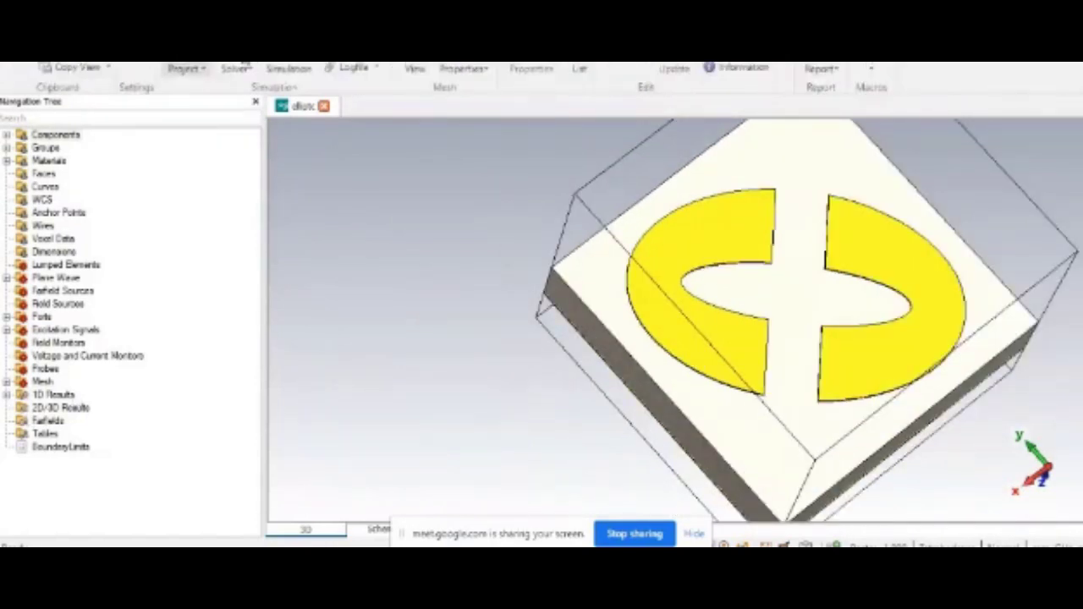
pyautogui.click(110, 51)
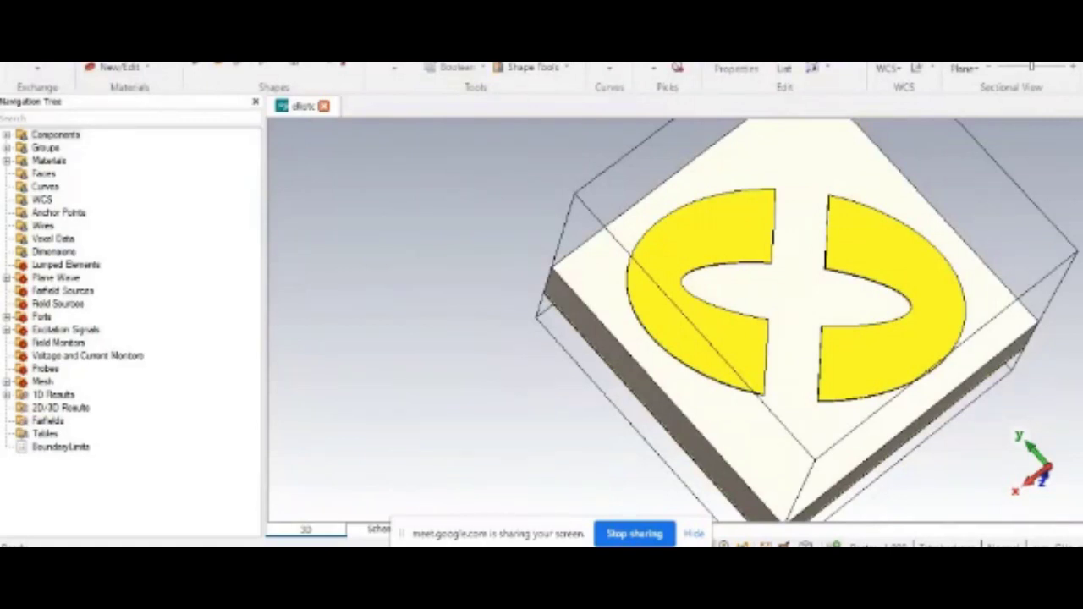
# Step: Review the model's boundary conditions and the Floquet port settings for Zmin
pyautogui.click(165, 51)
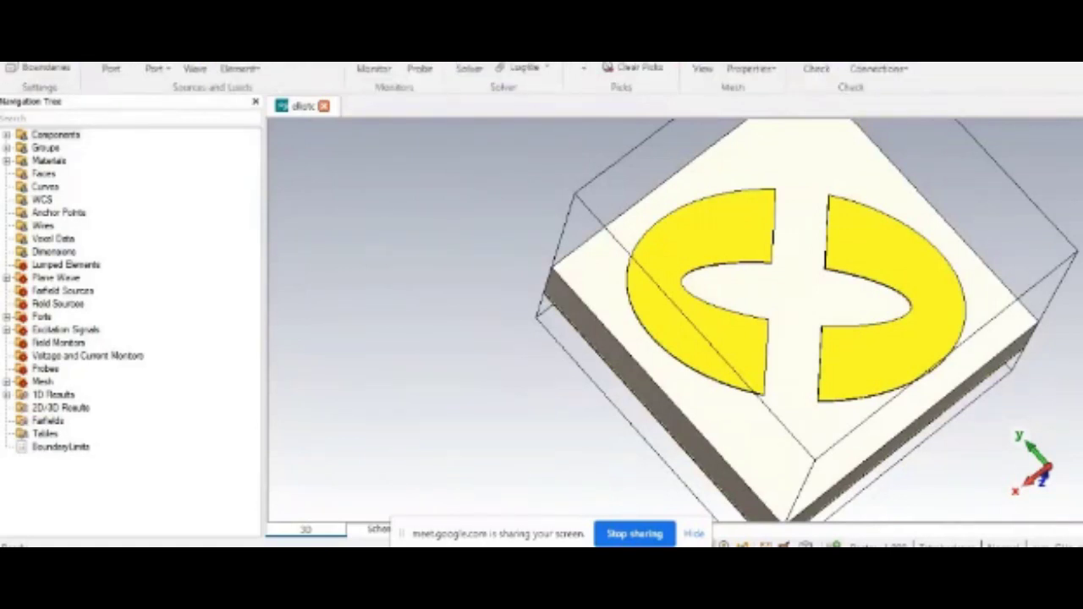
pyautogui.click(42, 73)
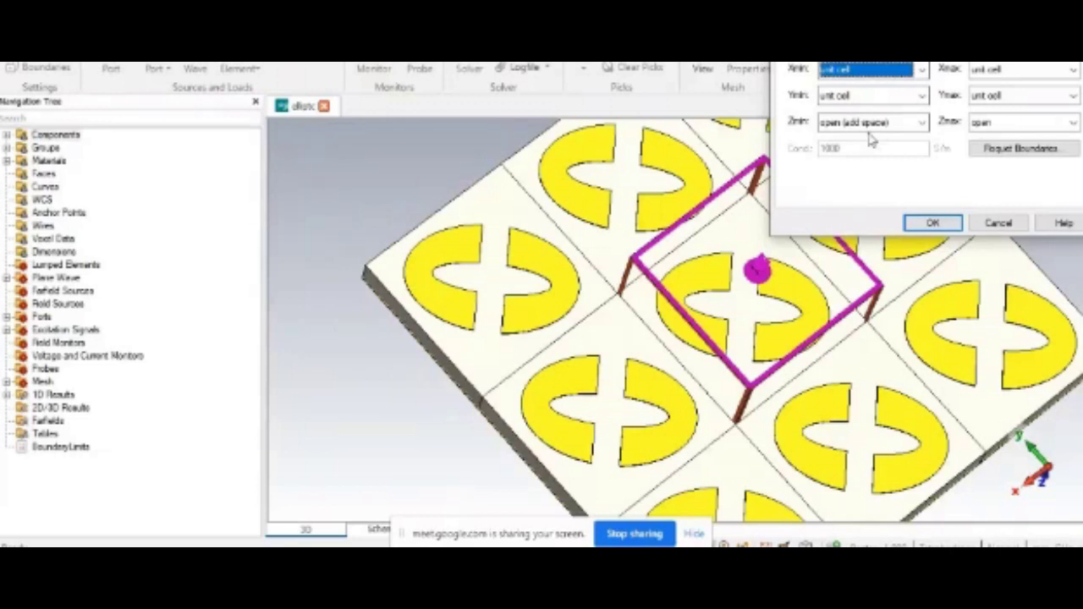
pyautogui.click(1026, 149)
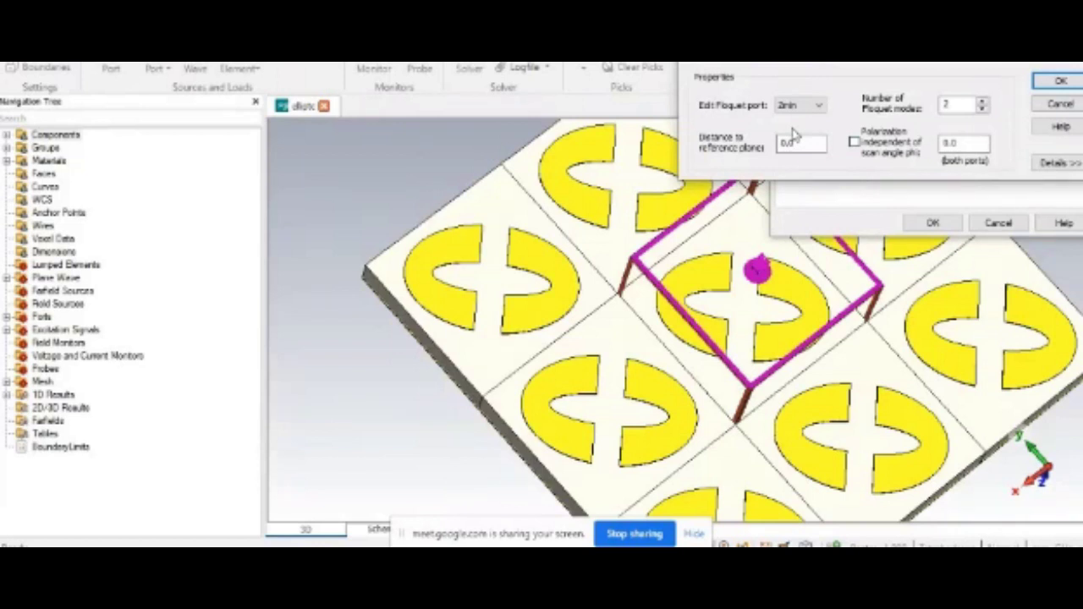
pyautogui.click(1066, 84)
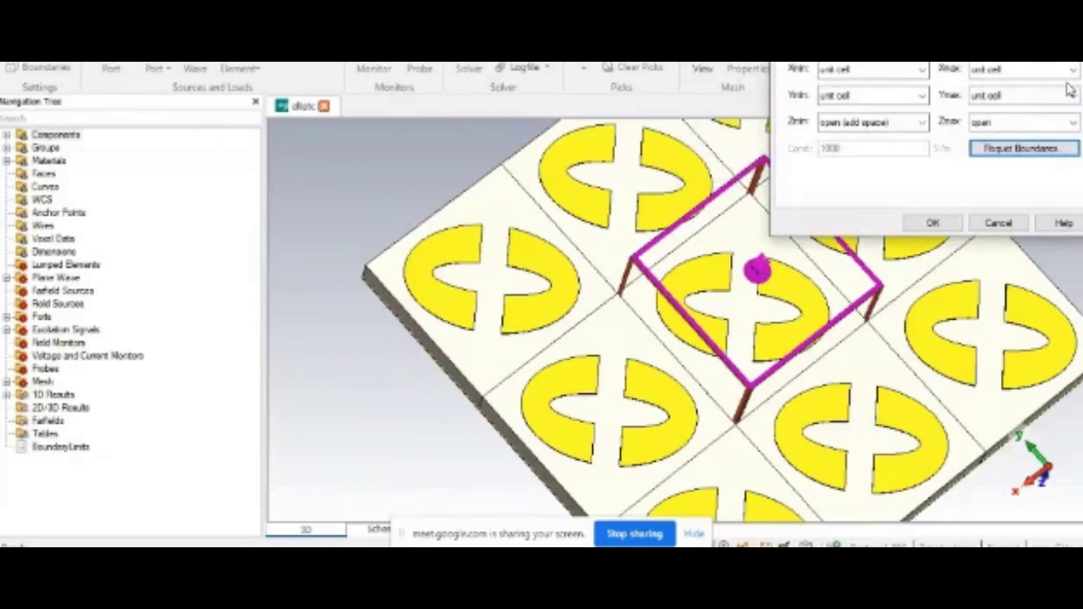
# Step: Try open (add space) for both the Zmin and Zmax boundaries
pyautogui.click(920, 122)
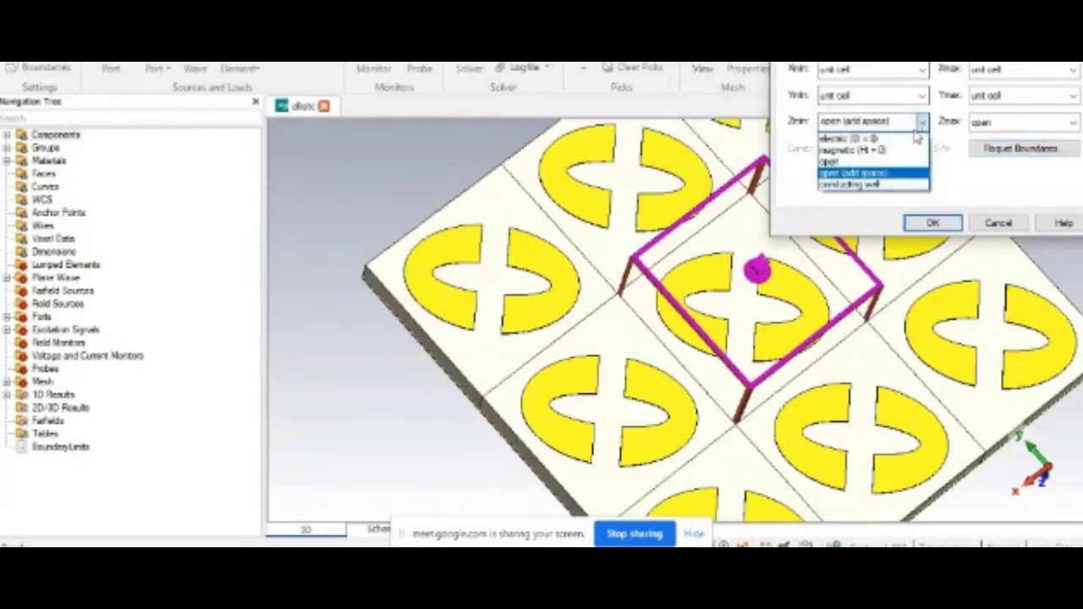
pyautogui.click(895, 175)
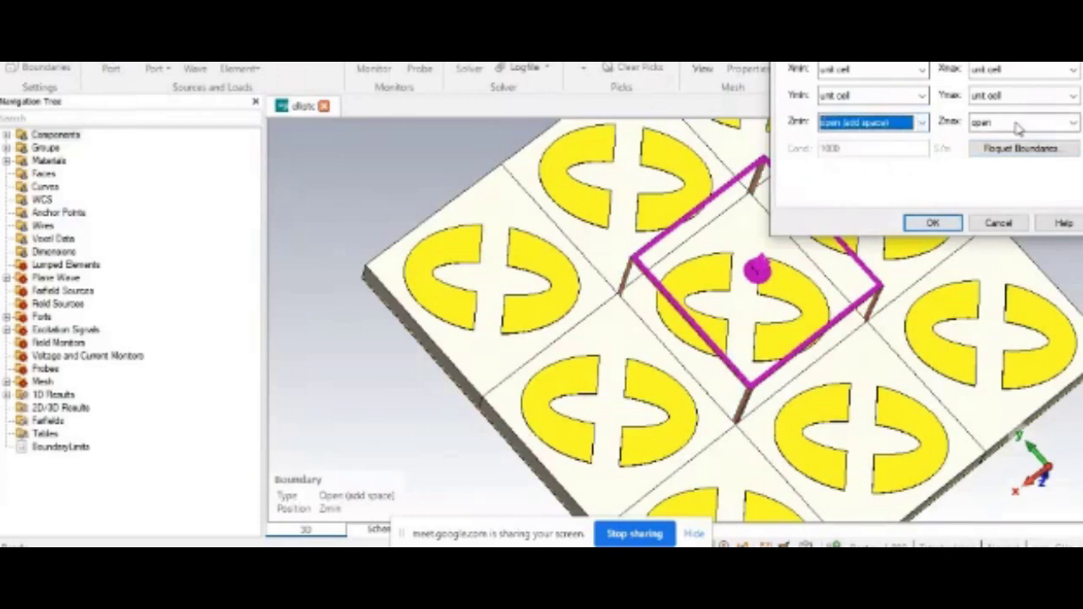
pyautogui.click(1019, 126)
pyautogui.click(1025, 173)
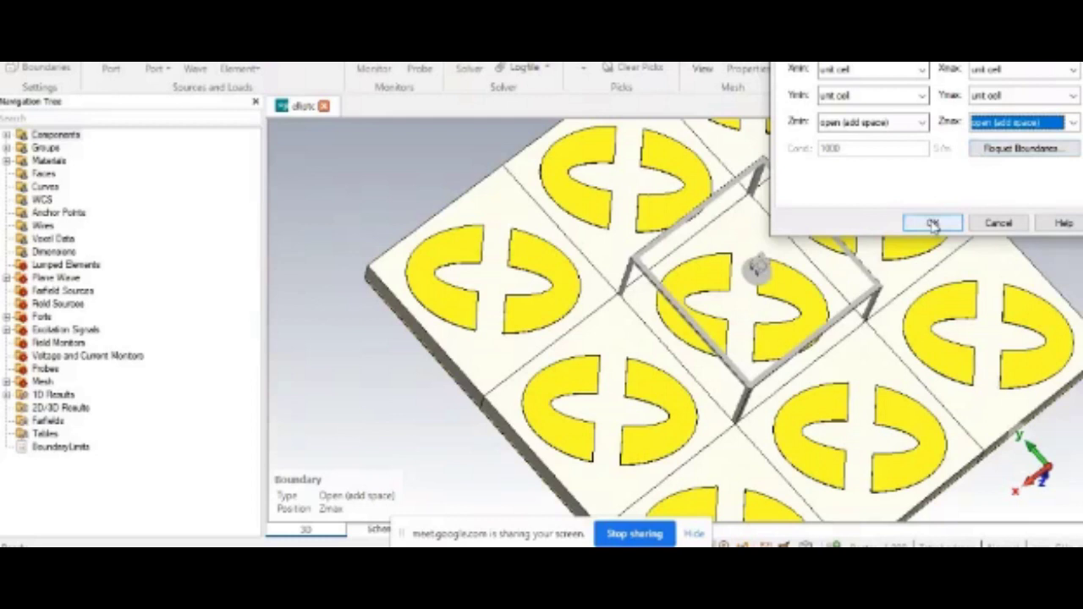
# Step: Review the unit cell periodicity settings and the phase shift and scan angle settings
pyautogui.click(1011, 53)
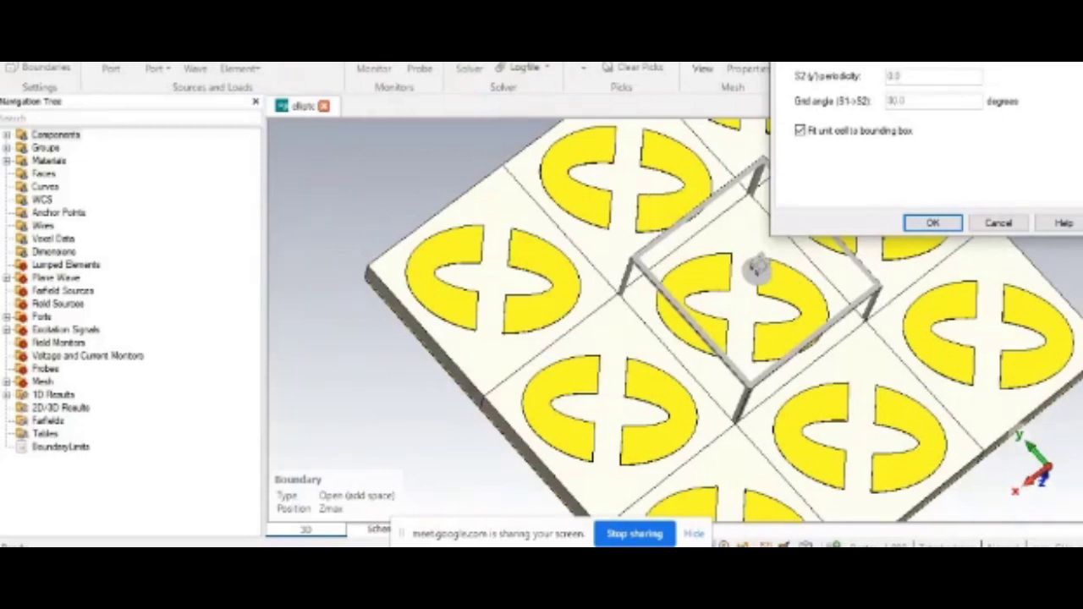
pyautogui.hotkey('ctrl', 'Tab')
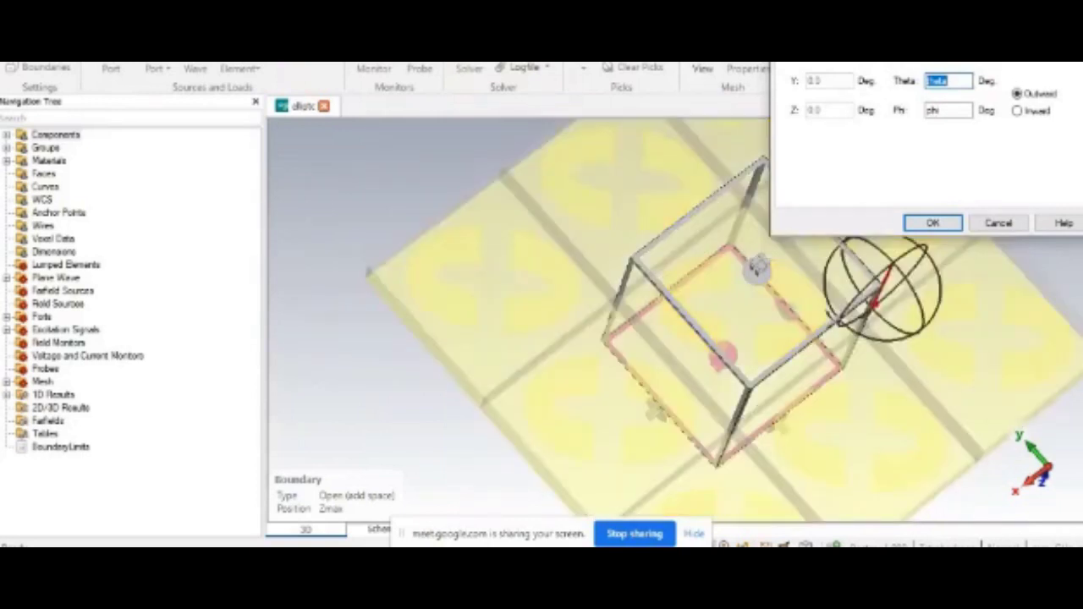
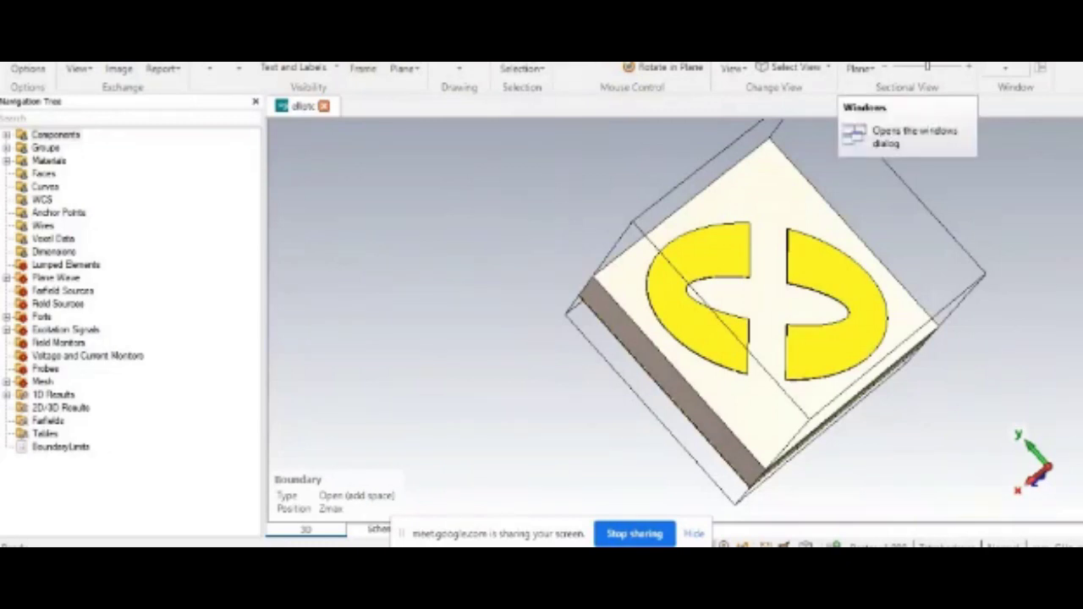
# Step: Display the parameter list below the model and reopen the scan angle settings of the boundary conditions
pyautogui.click(1007, 68)
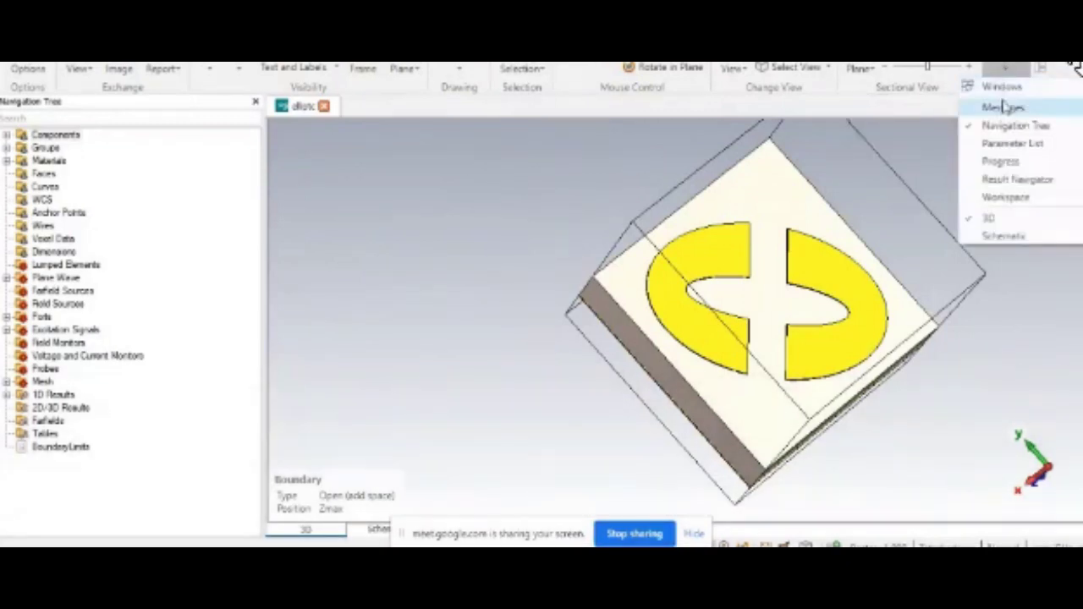
pyautogui.click(1012, 143)
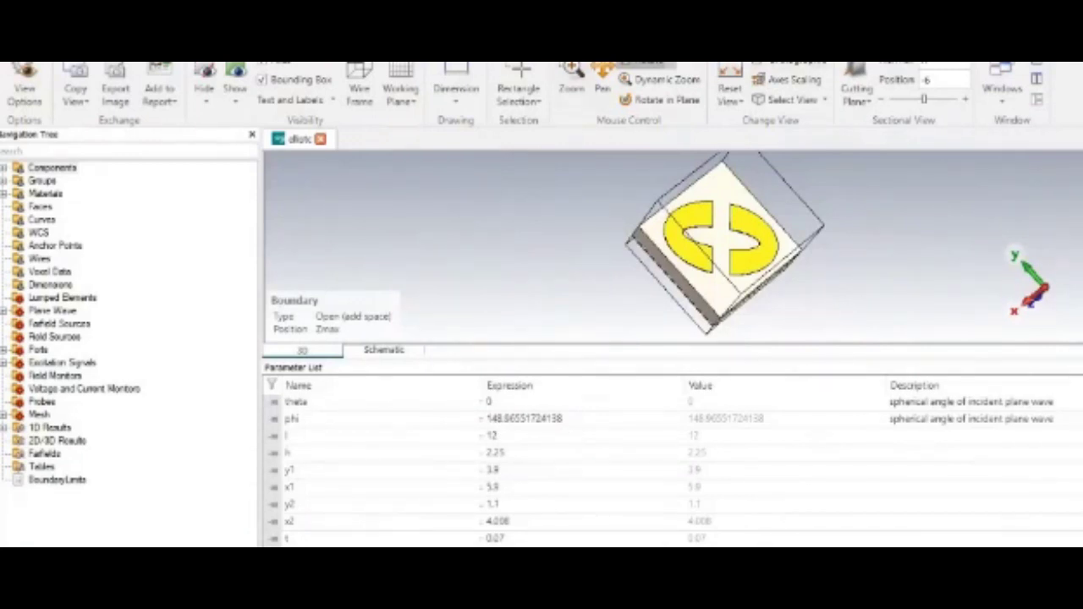
pyautogui.click(177, 61)
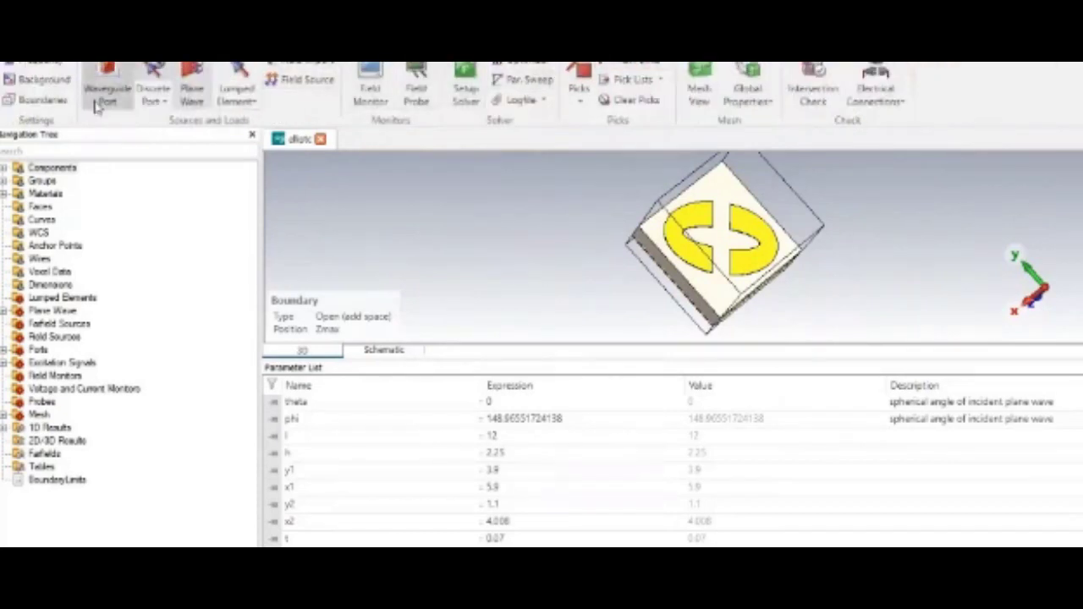
pyautogui.click(65, 105)
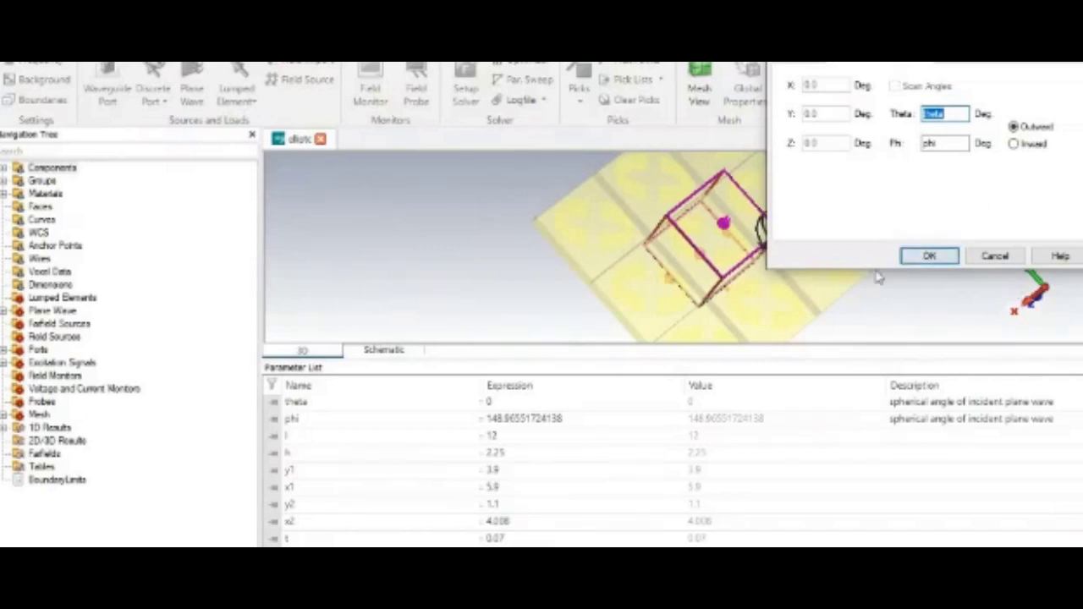
# Step: Uncover the 3D view and examine the incident wave direction marker on the unit cell up close
pyautogui.click(677, 278)
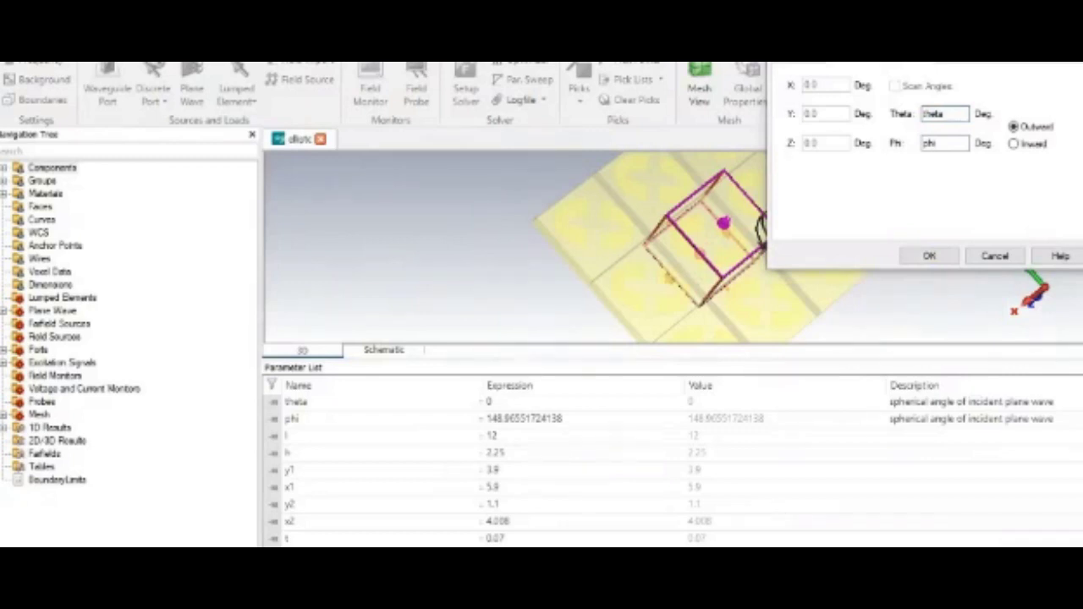
pyautogui.moveTo(889, 68); pyautogui.dragTo(315, 66)
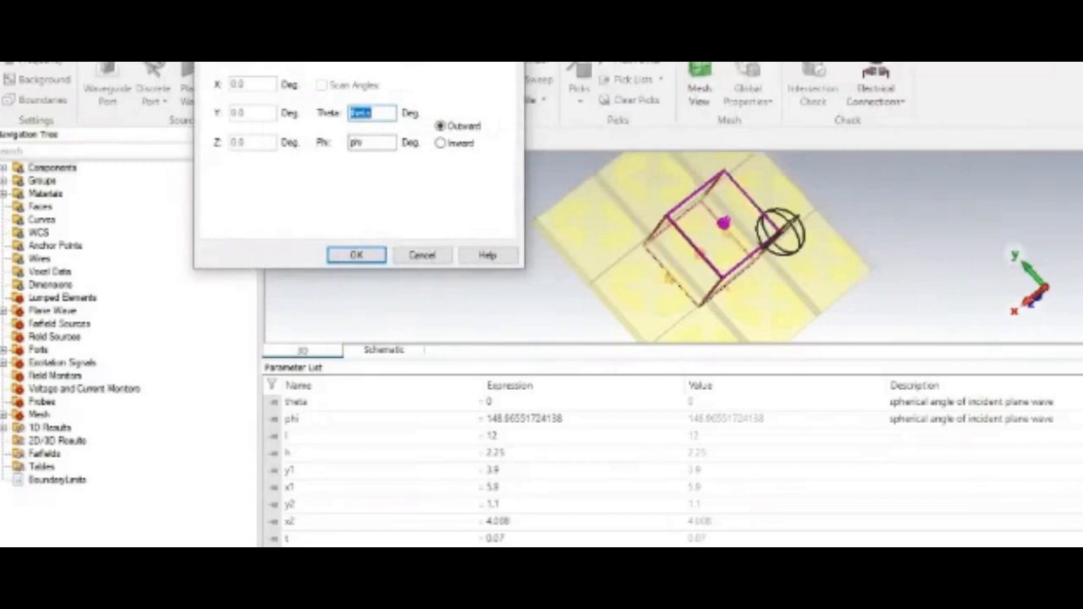
pyautogui.moveTo(753, 343); pyautogui.dragTo(782, 303)
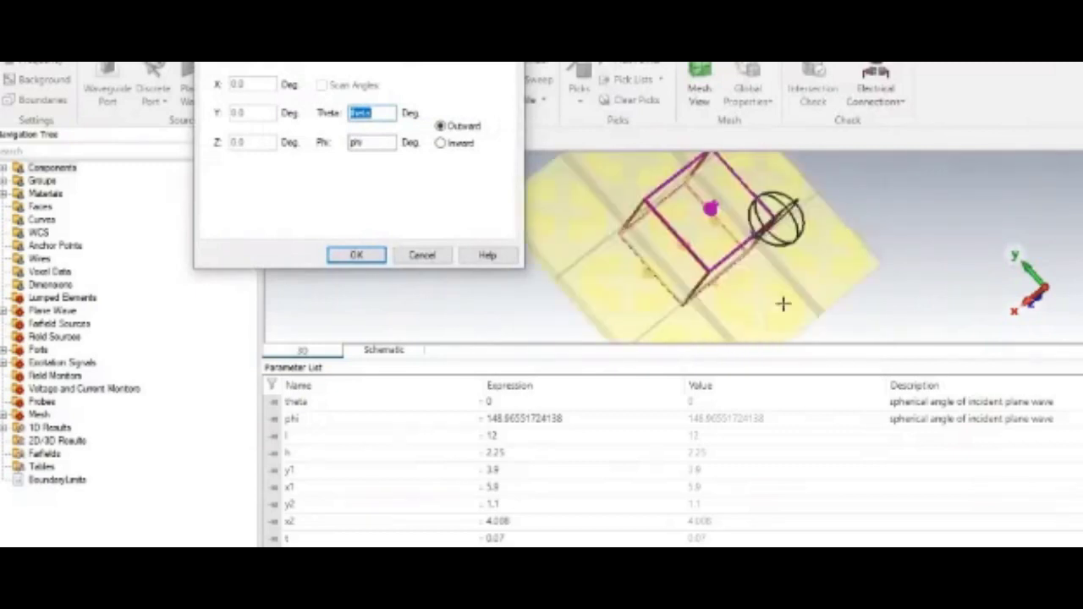
pyautogui.scroll(3, 782, 303)
pyautogui.click(767, 234)
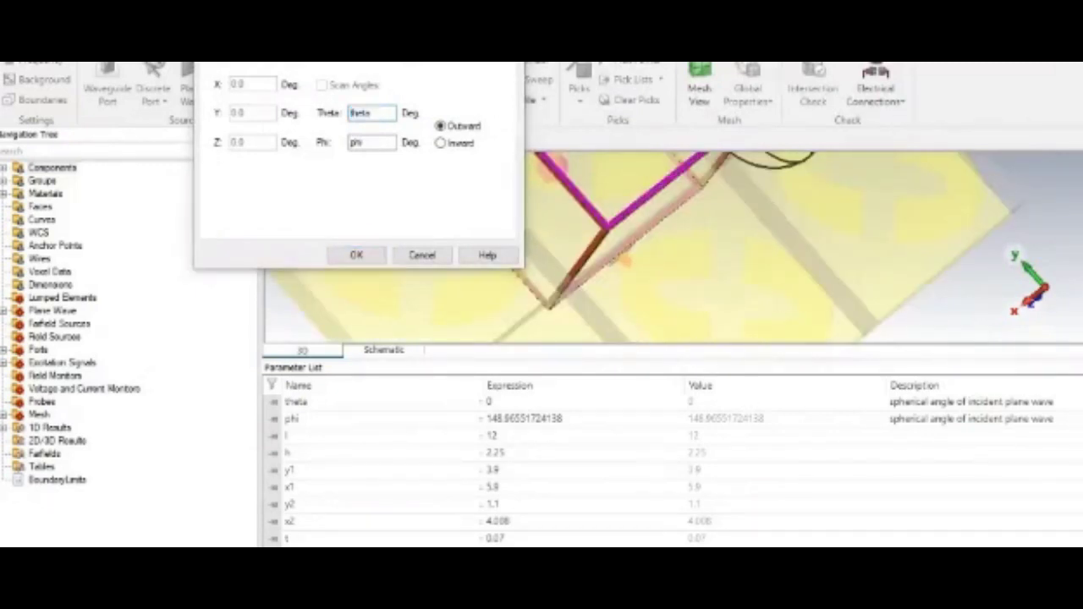
pyautogui.scroll(-5, 761, 252)
pyautogui.scroll(3, 761, 251)
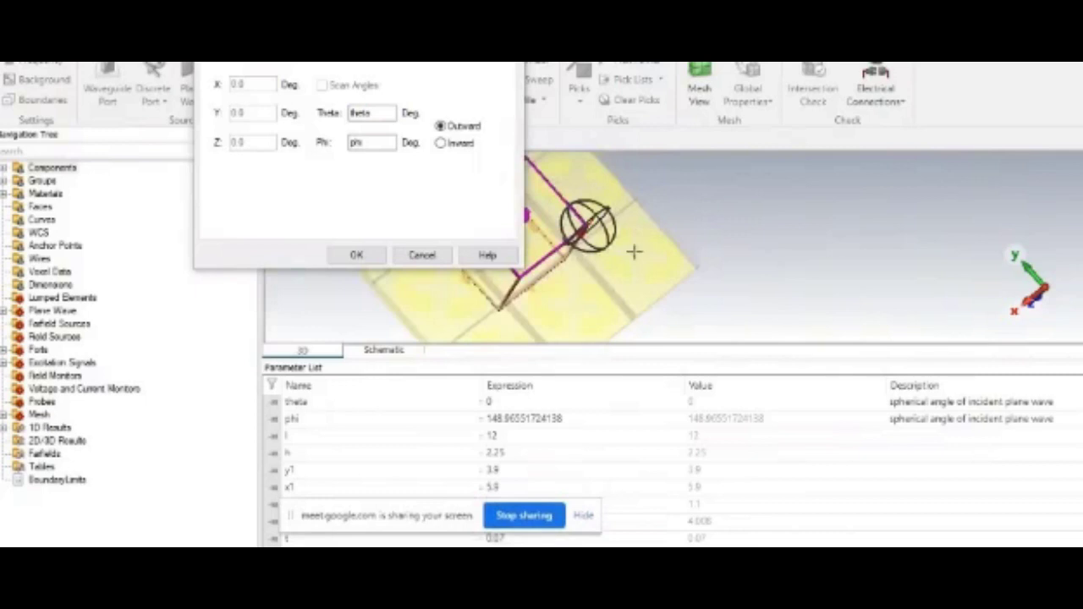
pyautogui.moveTo(633, 248); pyautogui.dragTo(928, 314)
pyautogui.scroll(6, 787, 269)
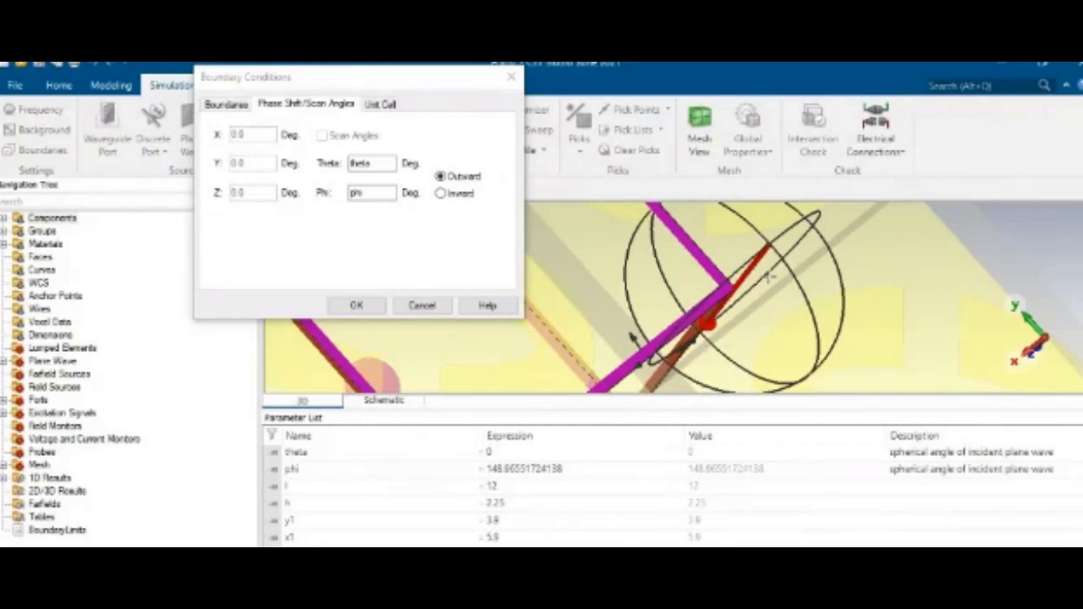
# Step: Set the expression of the theta parameter to 30 in the parameter list
pyautogui.click(372, 163)
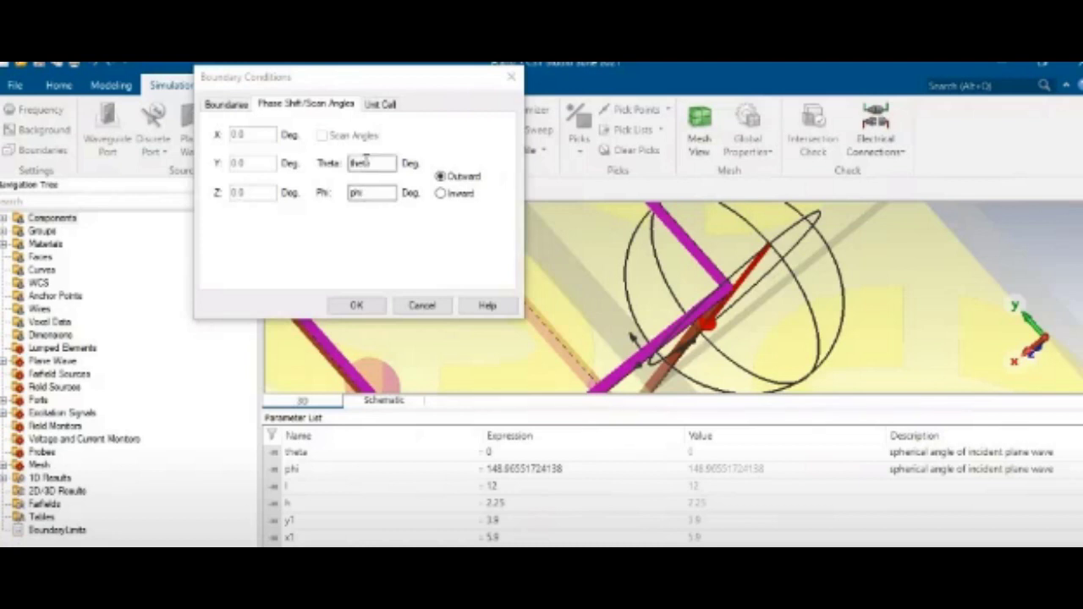
pyautogui.press('BackSpace')
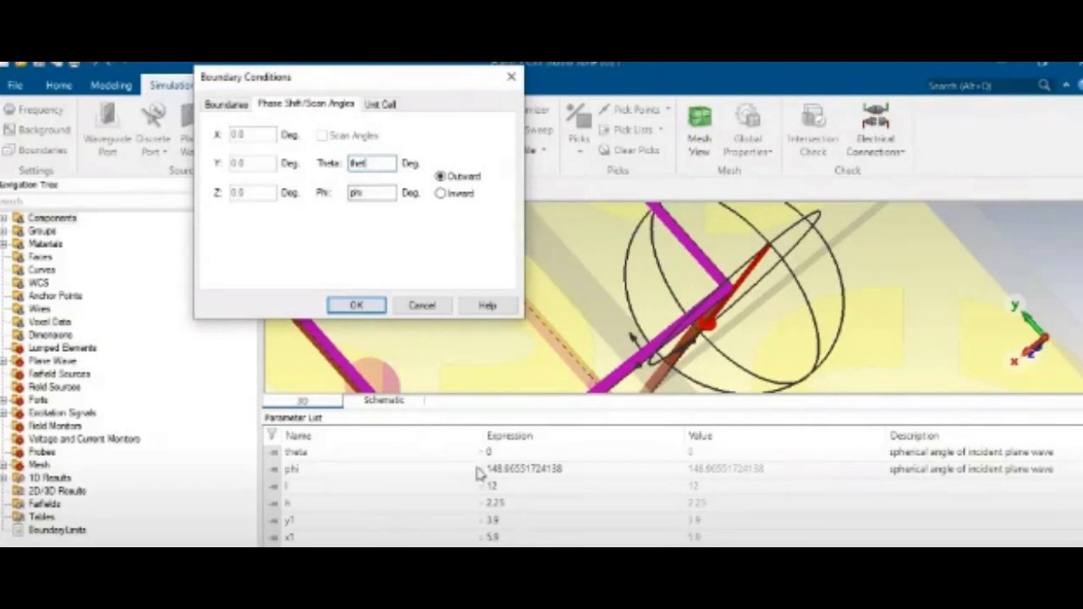
pyautogui.click(479, 474)
pyautogui.doubleClick(508, 454)
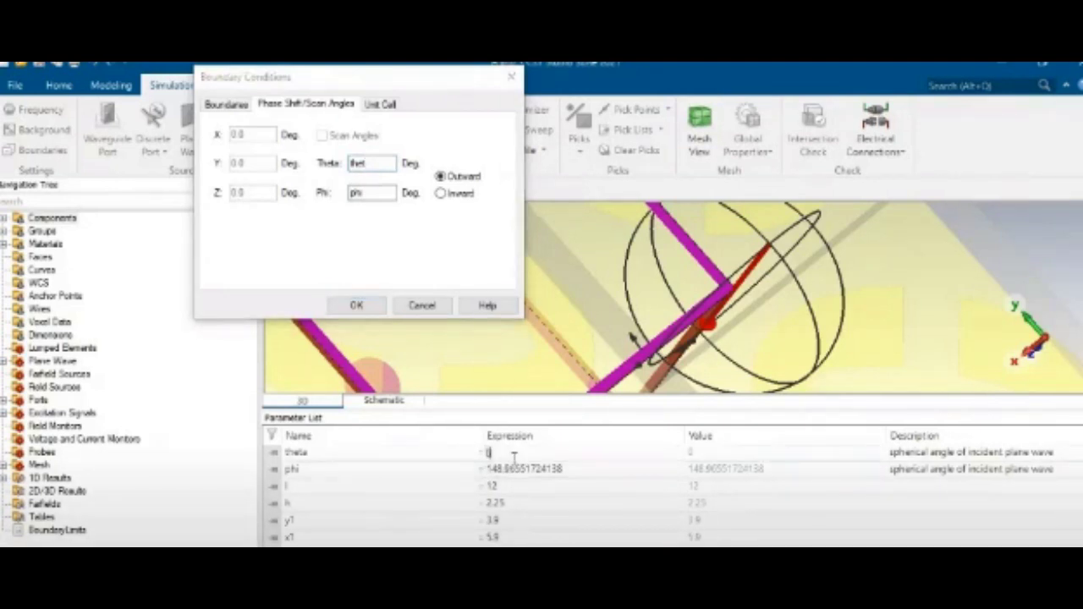
pyautogui.press('BackSpace')
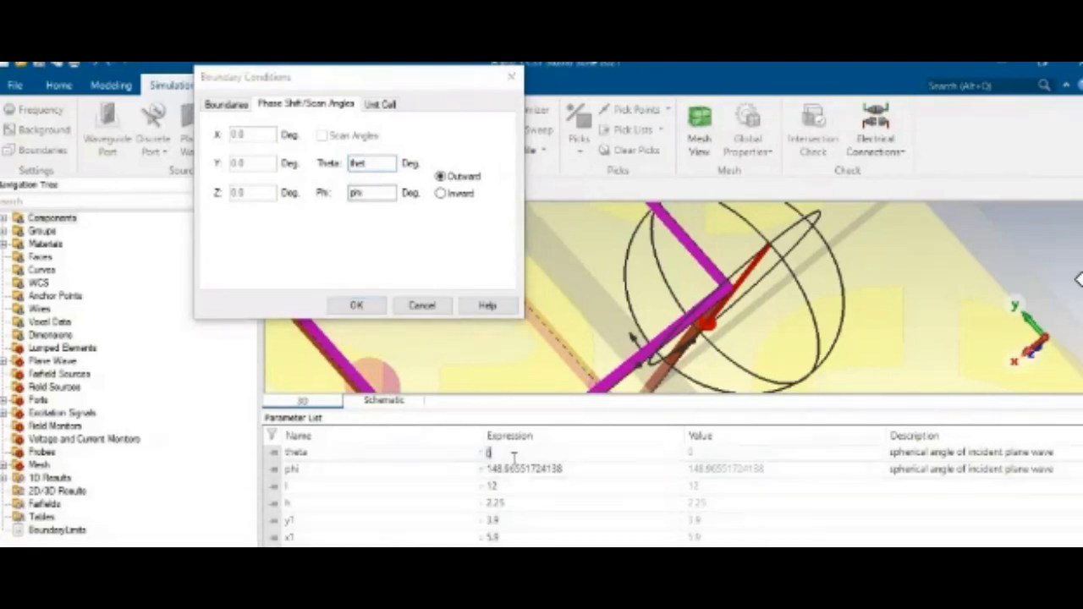
pyautogui.write('30')
# Step: Replace the theta scan angle in the boundary conditions with the fixed value 30
pyautogui.click(373, 164)
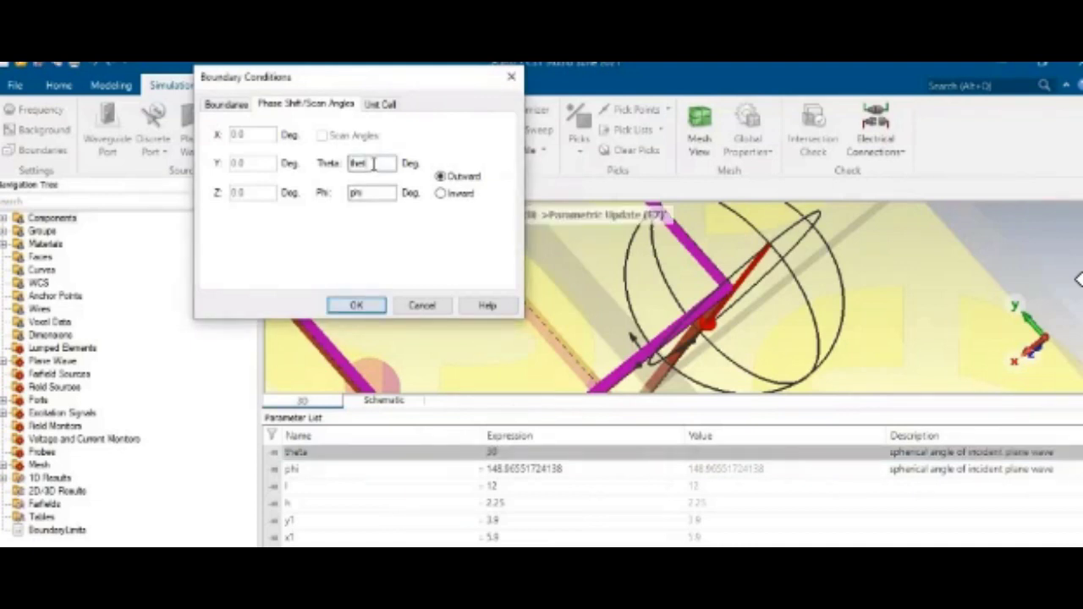
pyautogui.press('BackSpace')
pyautogui.press('BackSpace')
pyautogui.press('BackSpace')
pyautogui.press('BackSpace')
pyautogui.write('30')
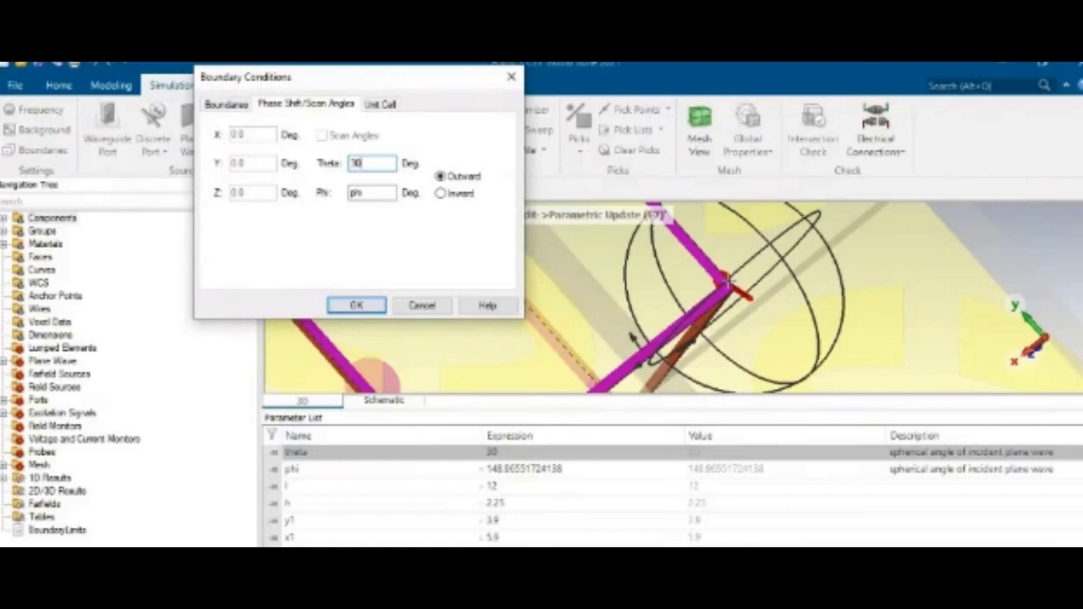
# Step: Try the Inward direction for the incident wave, set it back to Outward and close the boundary conditions
pyautogui.click(444, 195)
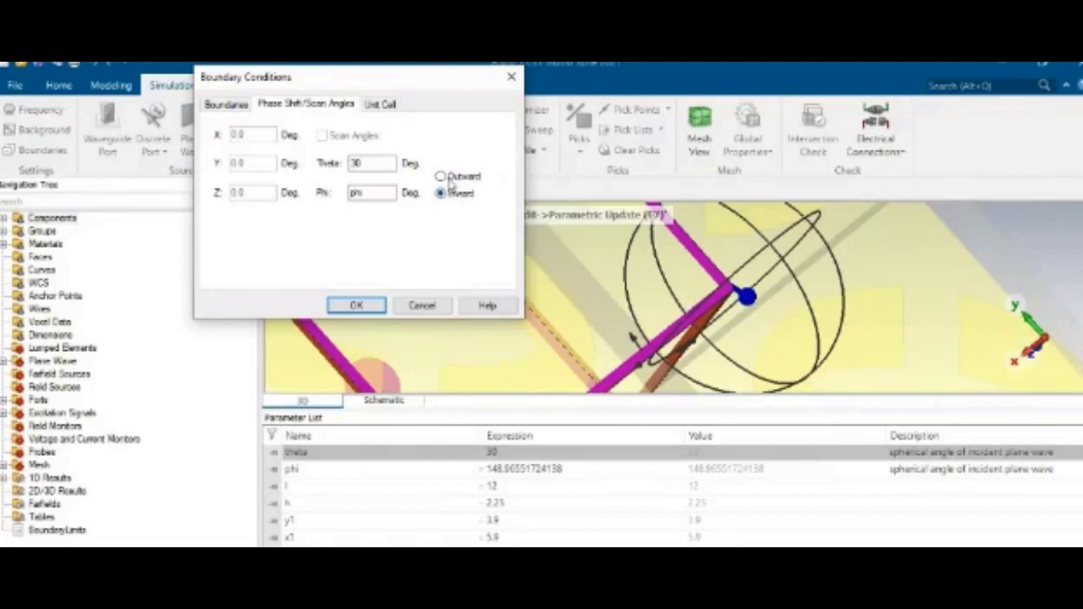
pyautogui.click(442, 177)
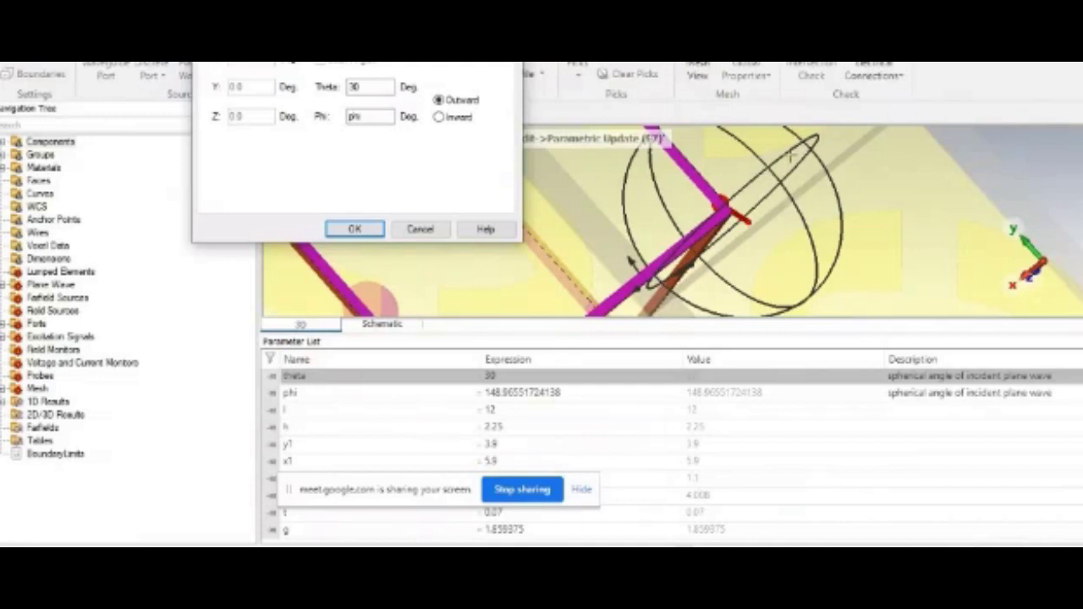
pyautogui.click(364, 121)
pyautogui.click(216, 53)
pyautogui.press('Return')
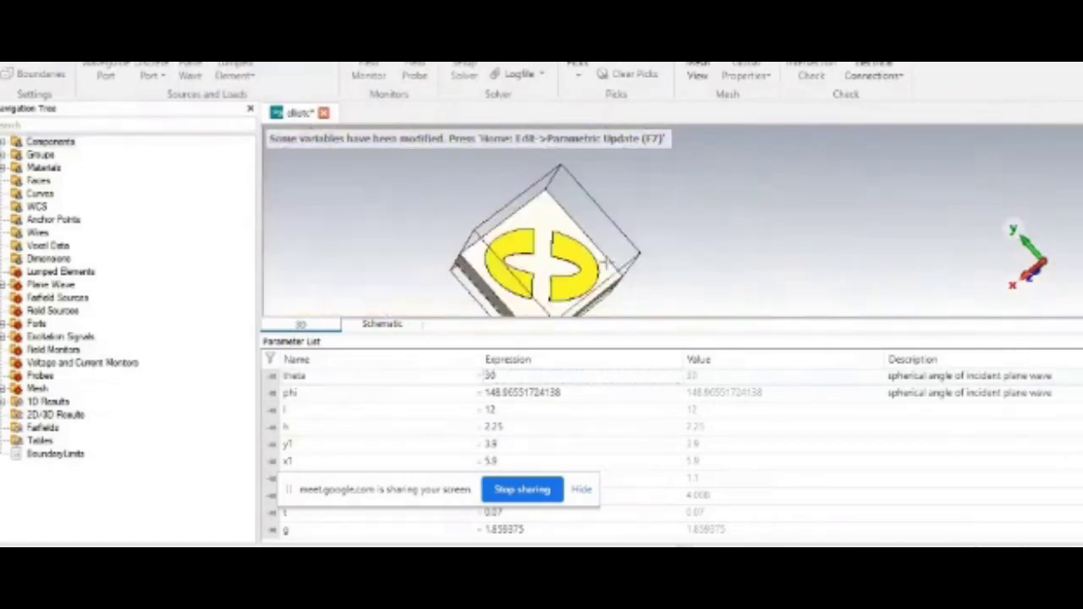
# Step: Run a parametric update so the model uses the changed theta parameter
pyautogui.press('space')
pyautogui.click(318, 199)
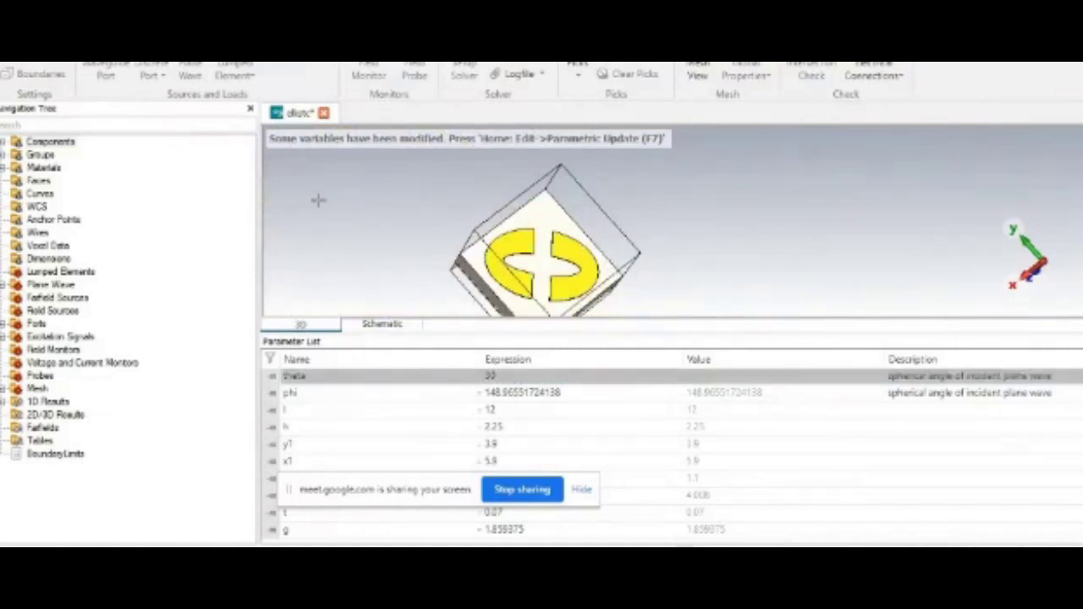
pyautogui.press('F7')
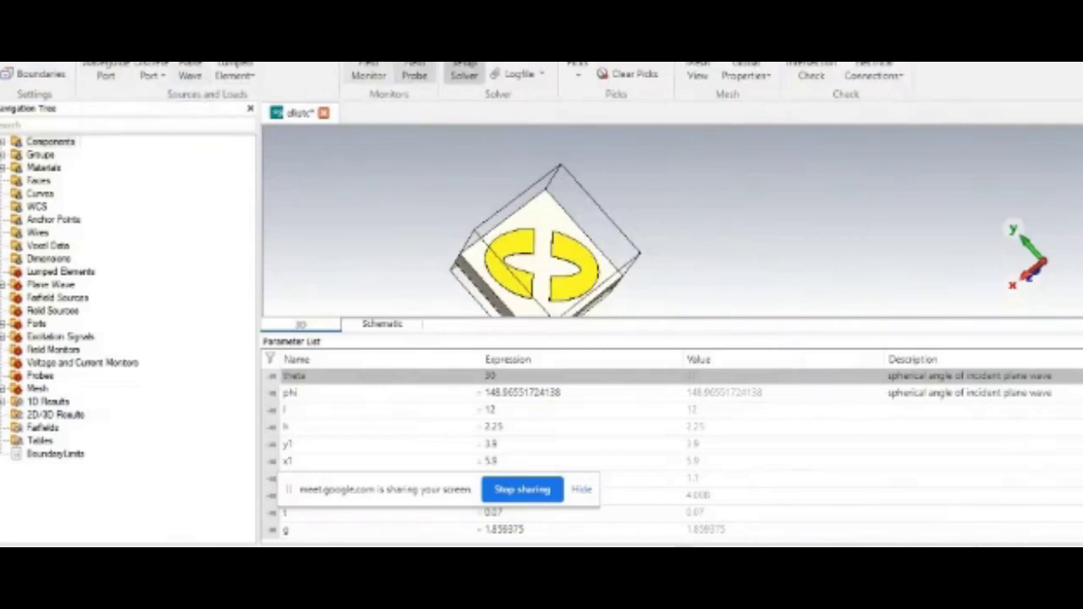
# Step: Try turning off adaptive tetrahedral mesh refinement in the frequency domain solver setup, closing it without applying
pyautogui.click(474, 73)
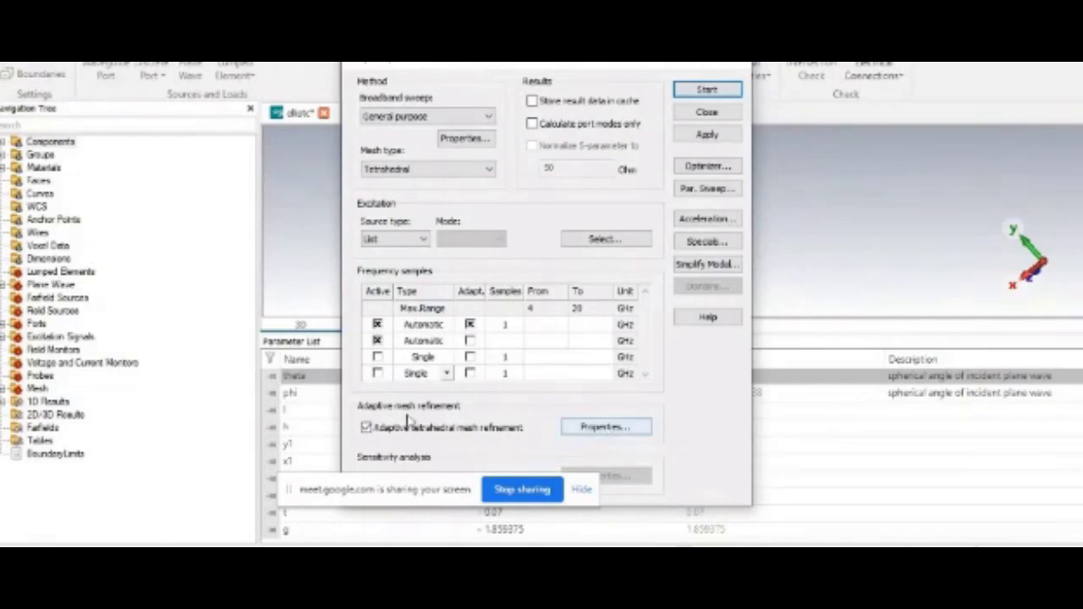
pyautogui.click(366, 428)
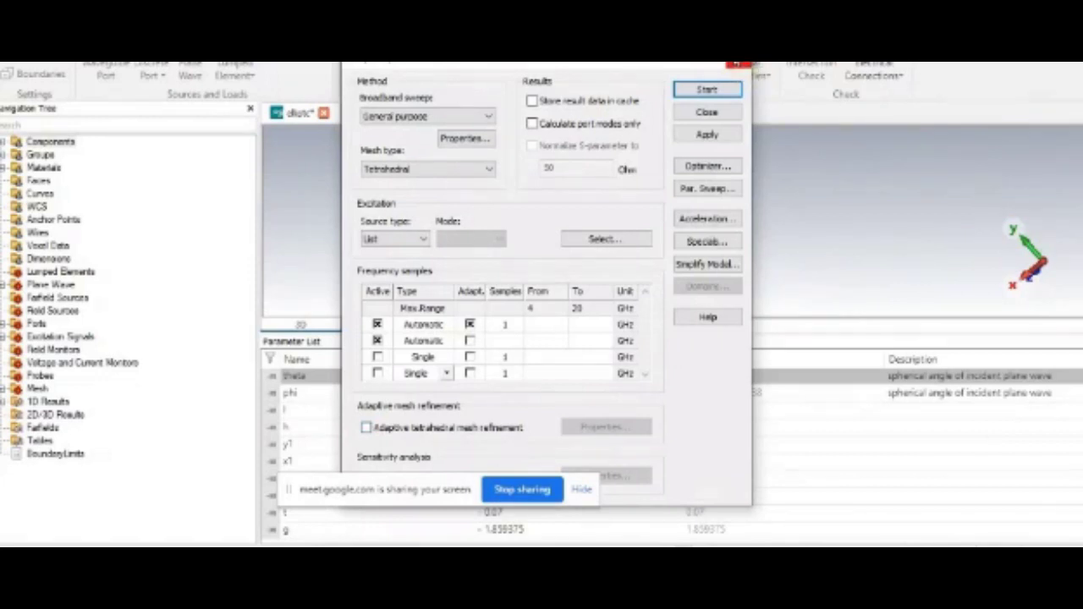
pyautogui.click(737, 66)
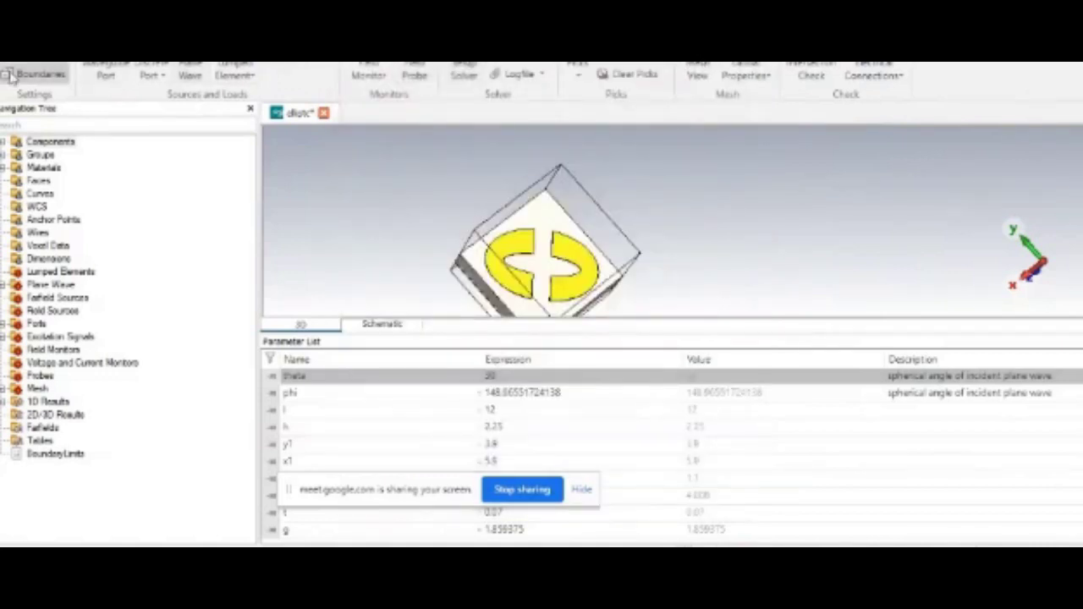
# Step: Set the distance to reference plane of the Zmin Floquet port to 6 in the Floquet boundary settings
pyautogui.click(13, 76)
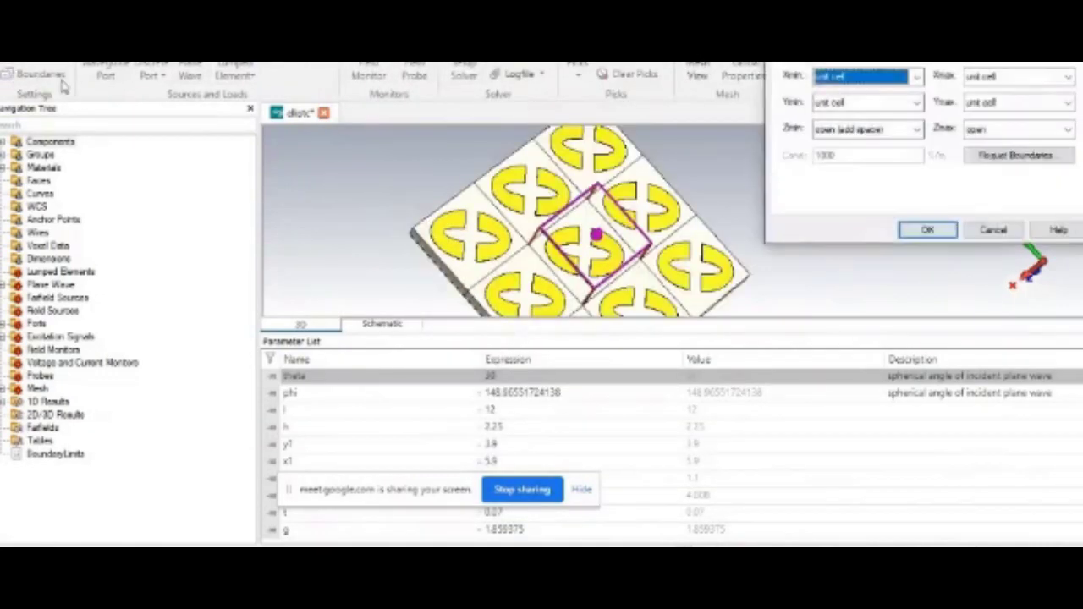
pyautogui.click(1011, 156)
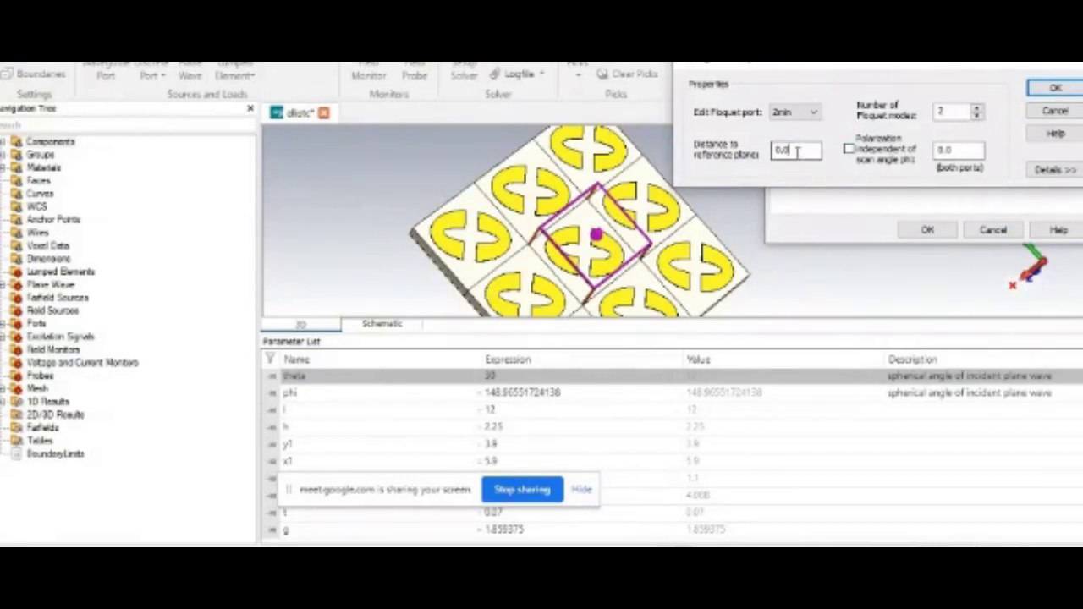
pyautogui.moveTo(790, 149); pyautogui.dragTo(773, 153)
pyautogui.write('6')
# Step: Show the Floquet mode details and set the sort evaluation frequency to 4
pyautogui.click(1049, 170)
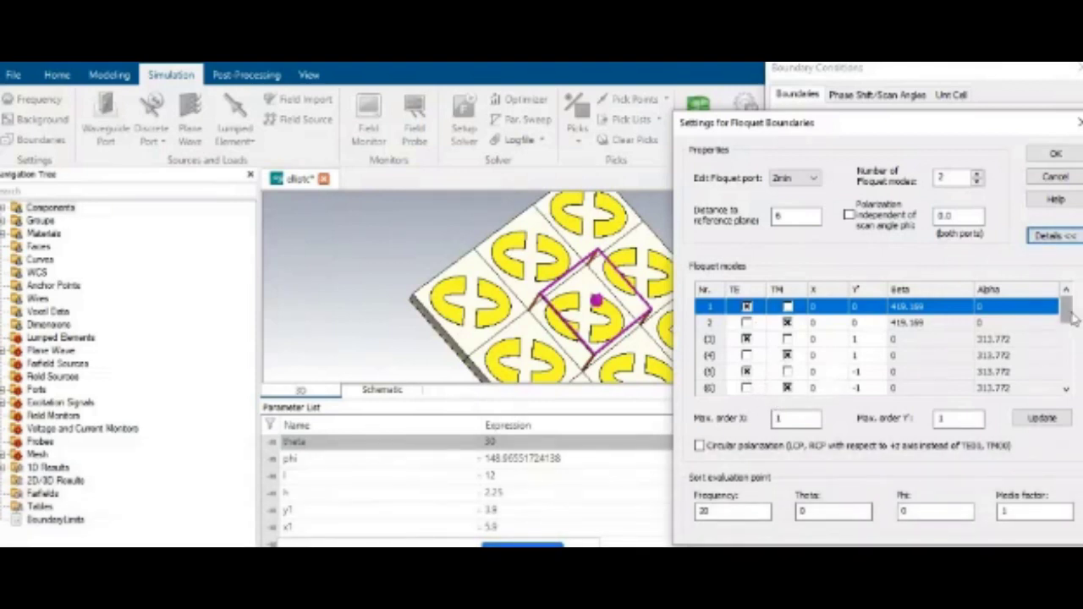
pyautogui.moveTo(1070, 313); pyautogui.dragTo(1071, 351)
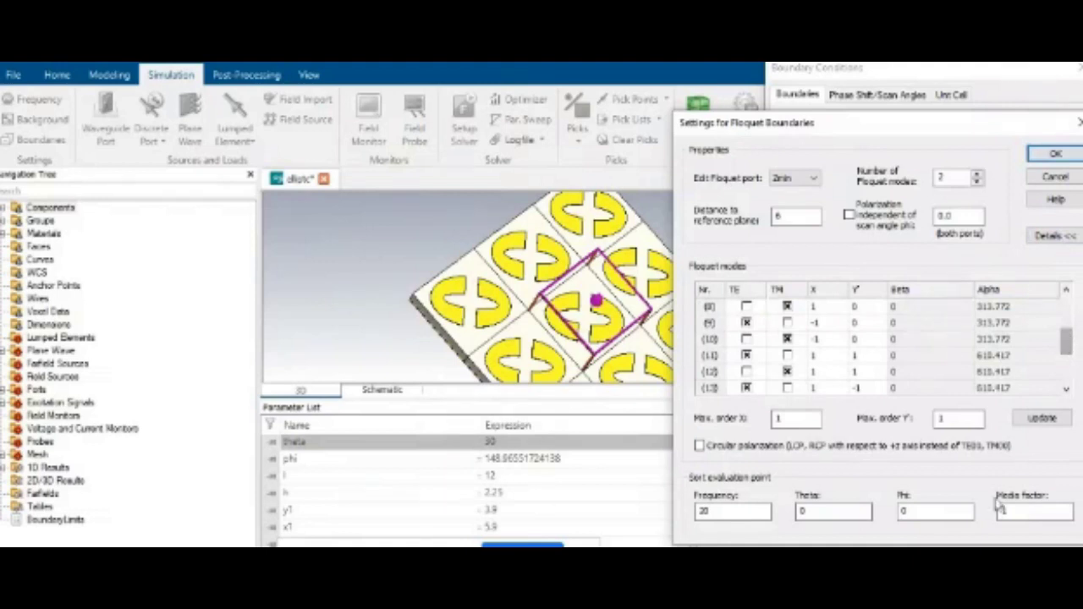
pyautogui.click(715, 511)
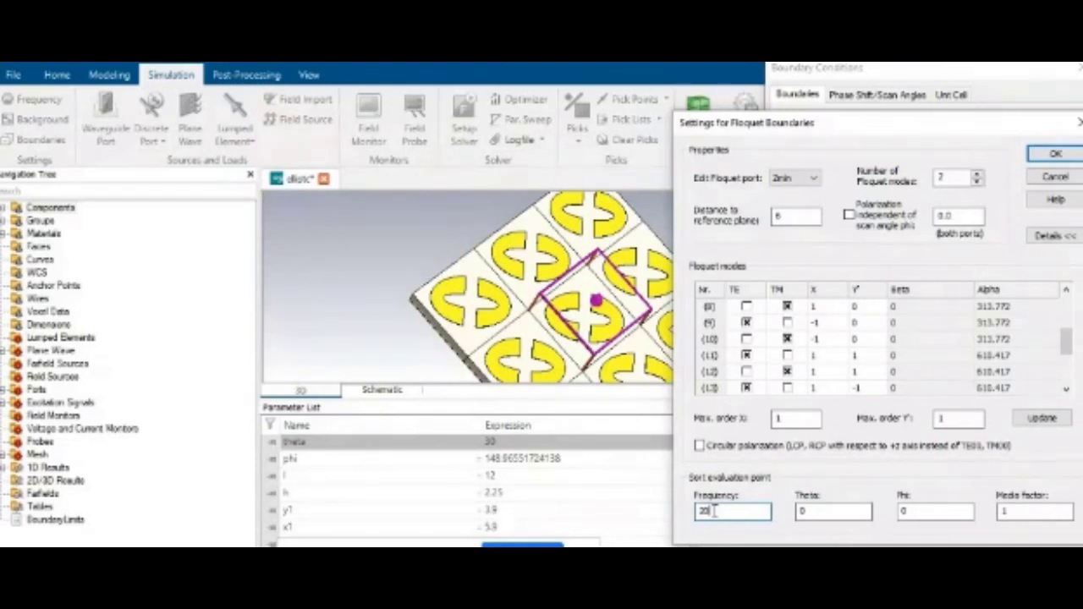
pyautogui.press('BackSpace')
pyautogui.press('BackSpace')
pyautogui.write('4')
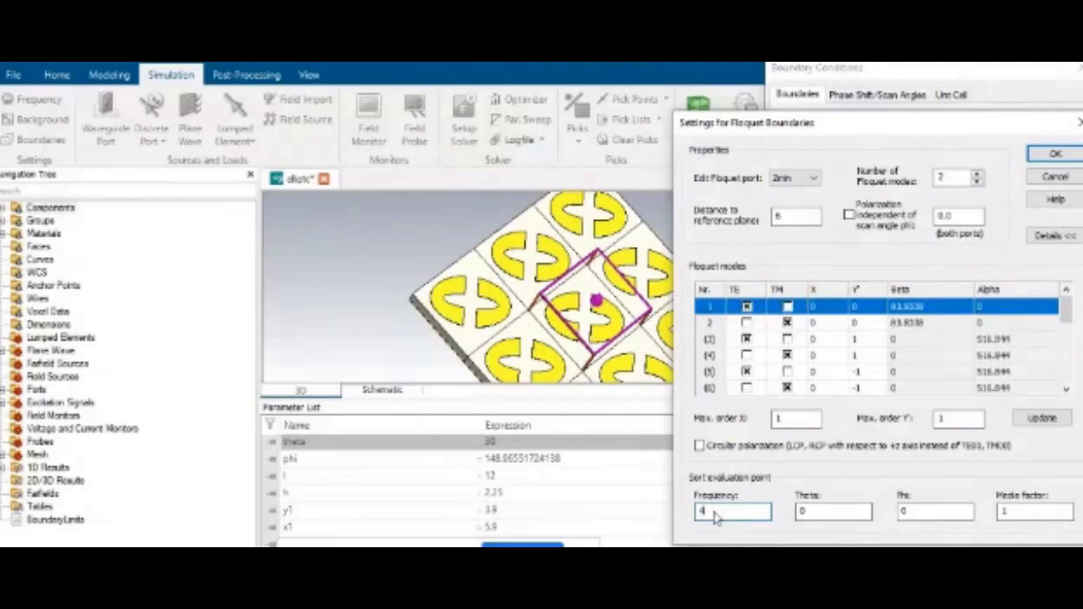
pyautogui.click(809, 511)
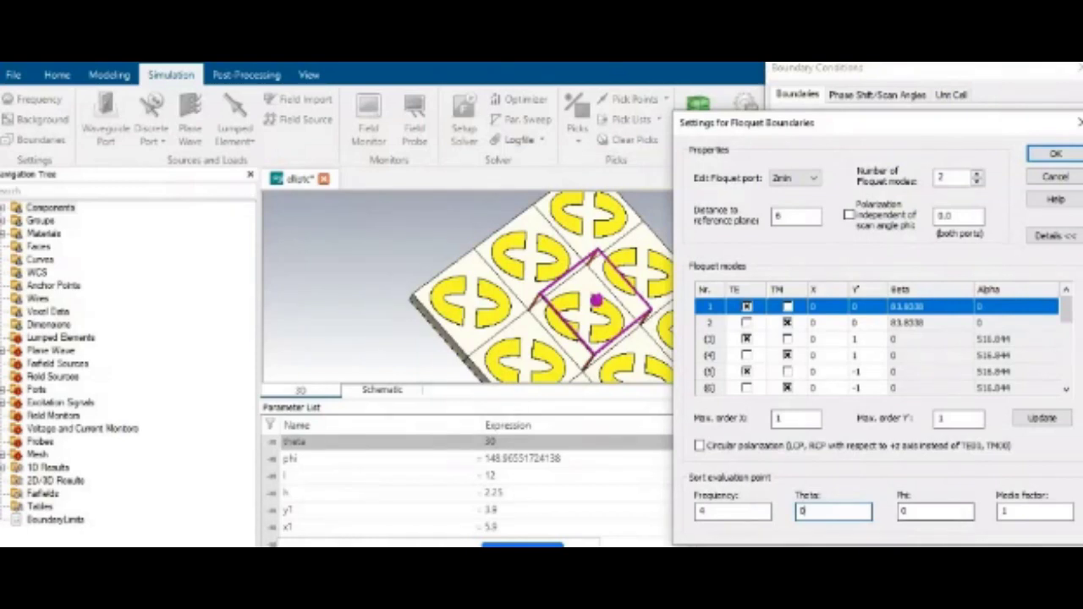
# Step: Apply the Floquet and boundary settings, deleting the current and parametric results while keeping the mesh
pyautogui.click(1054, 154)
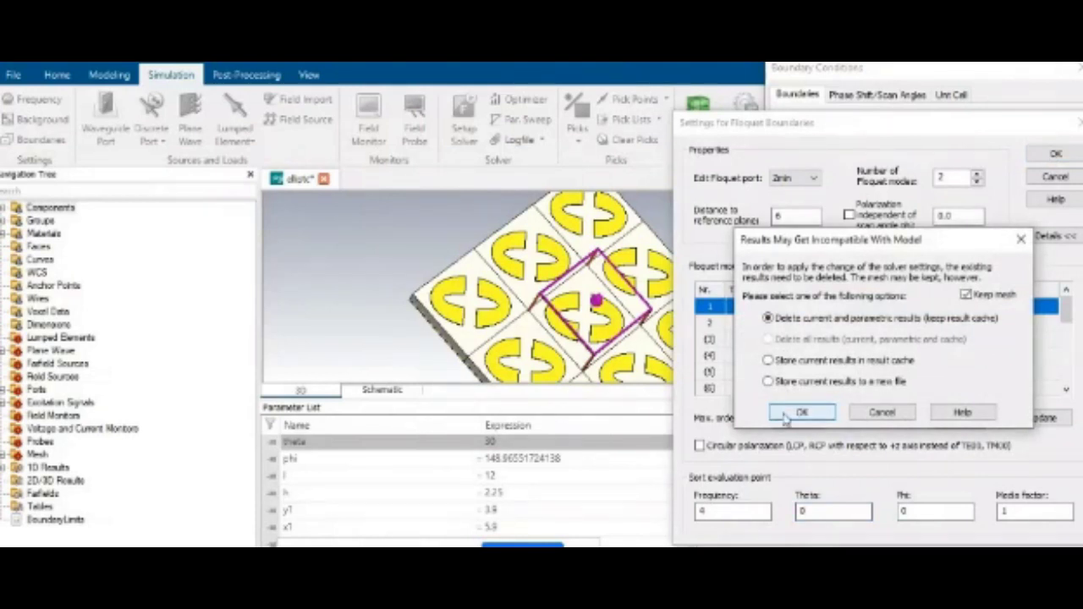
pyautogui.click(814, 412)
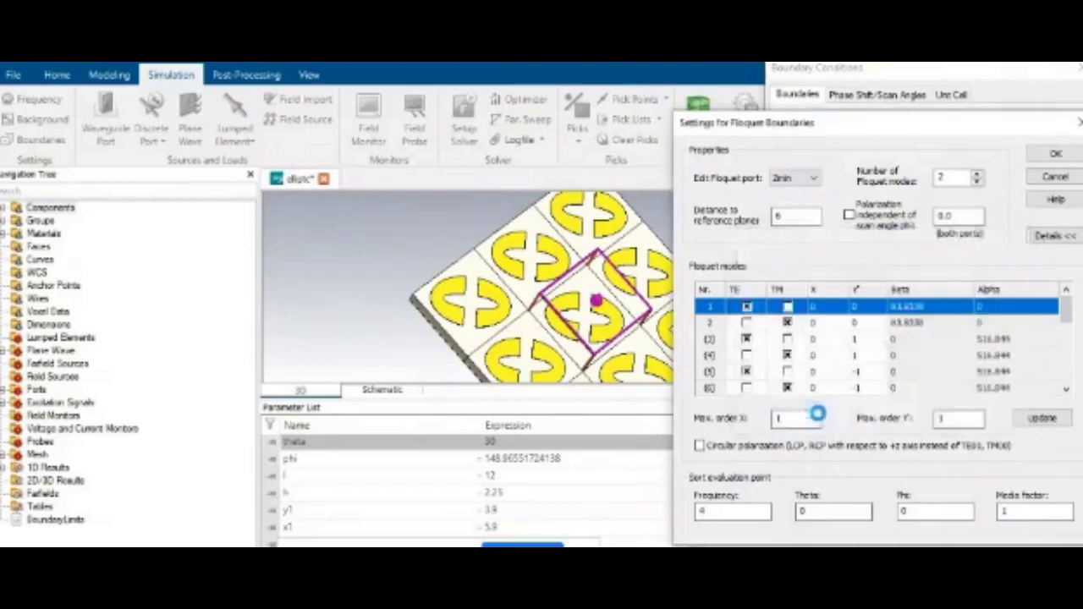
pyautogui.click(1055, 155)
pyautogui.click(939, 296)
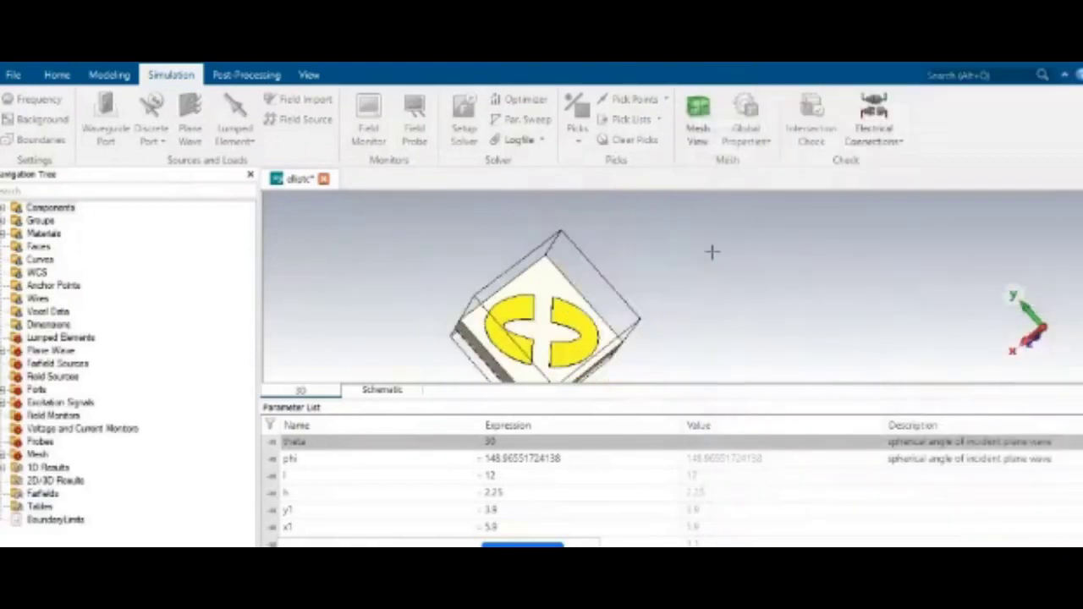
# Step: Start the frequency domain simulation of the unit cell
pyautogui.click(107, 74)
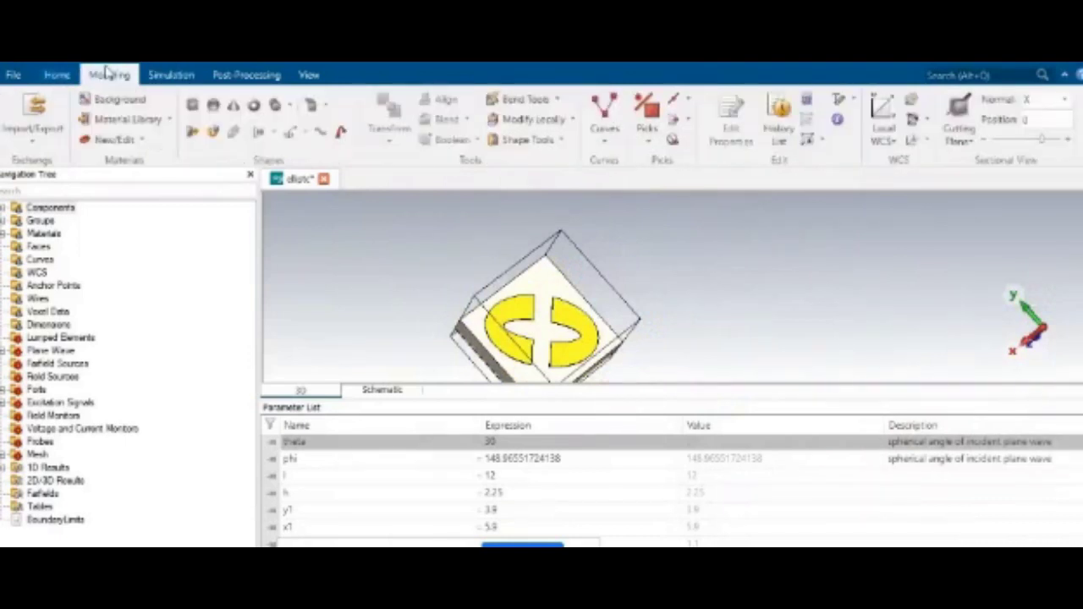
pyautogui.click(56, 76)
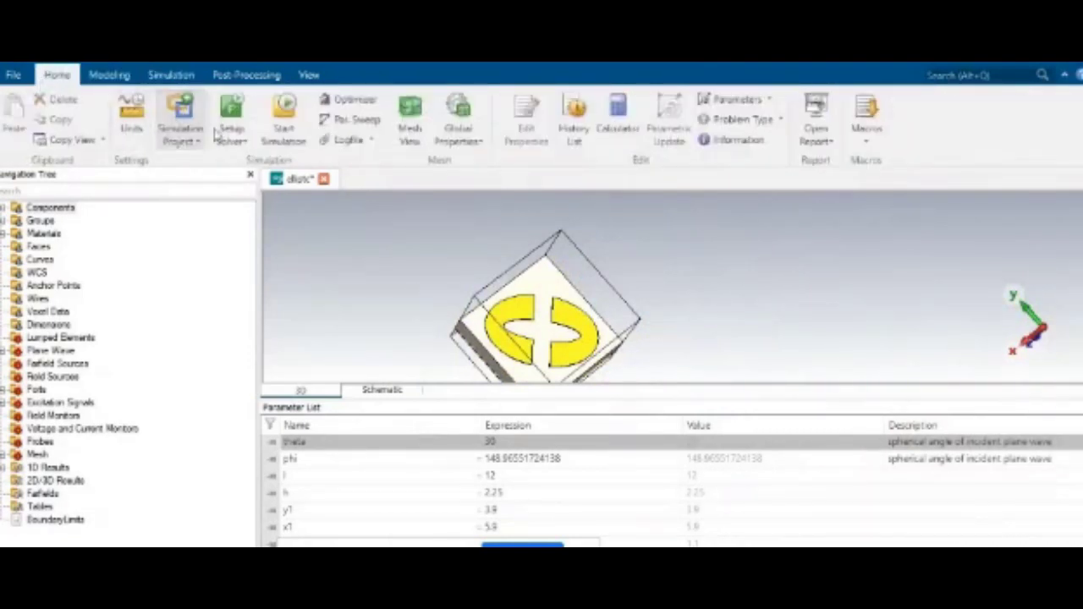
pyautogui.click(283, 110)
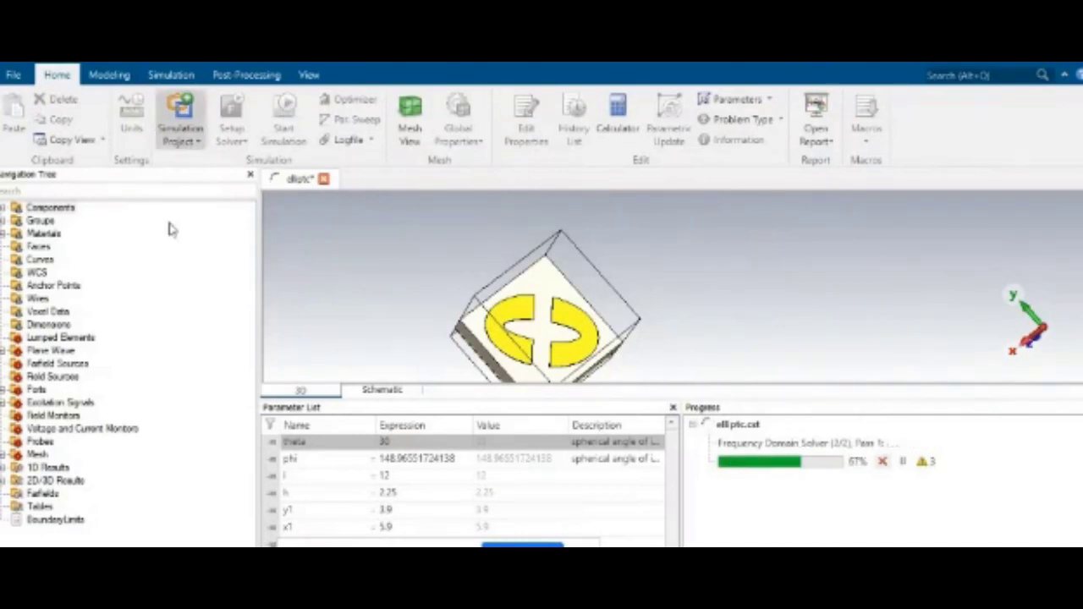
# Step: Switch to the PDFs in the Edge browser and look through the first page of the stub-loaded wideband reflectarray paper
pyautogui.moveTo(169, 546)
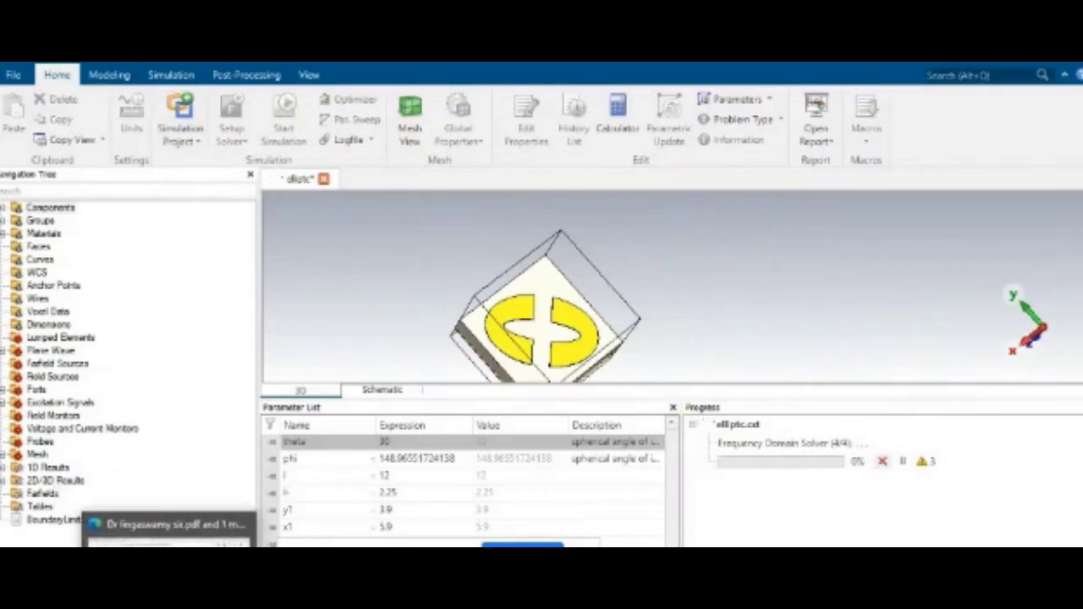
pyautogui.click(165, 525)
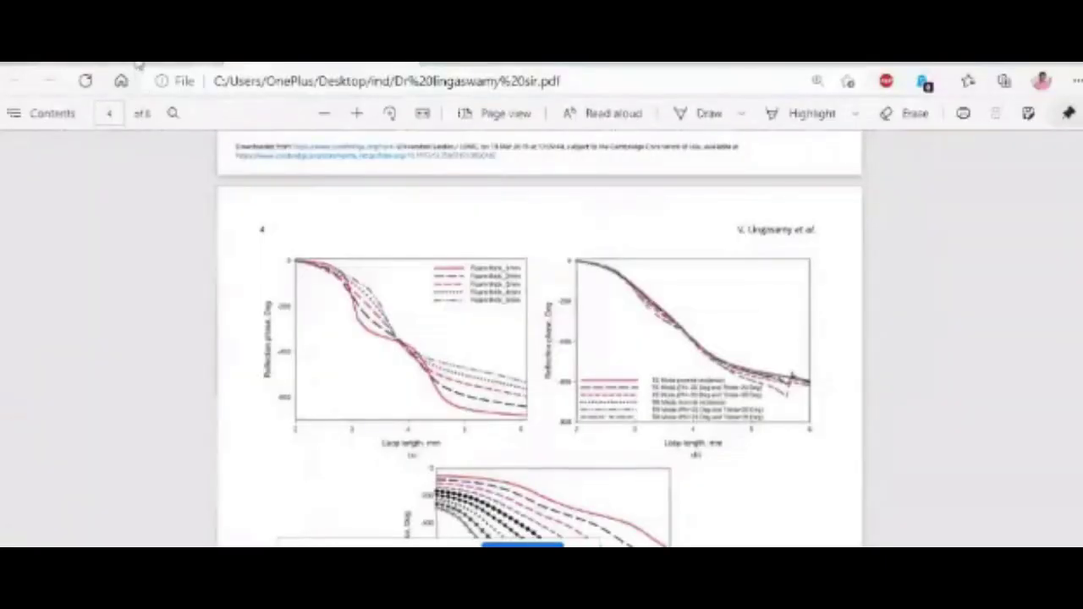
pyautogui.click(139, 64)
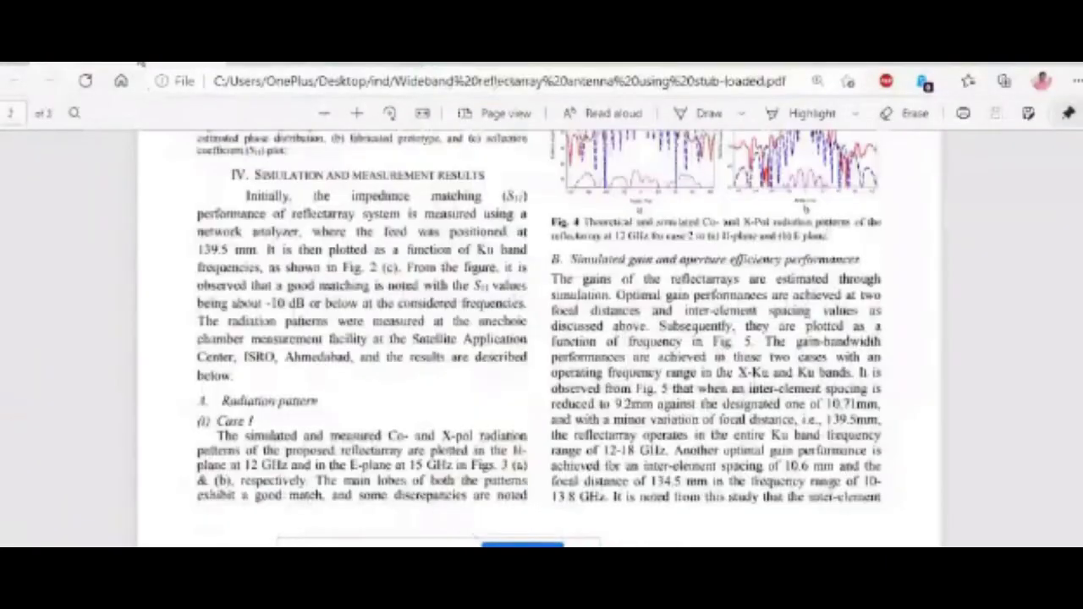
pyautogui.scroll(10, 441, 246)
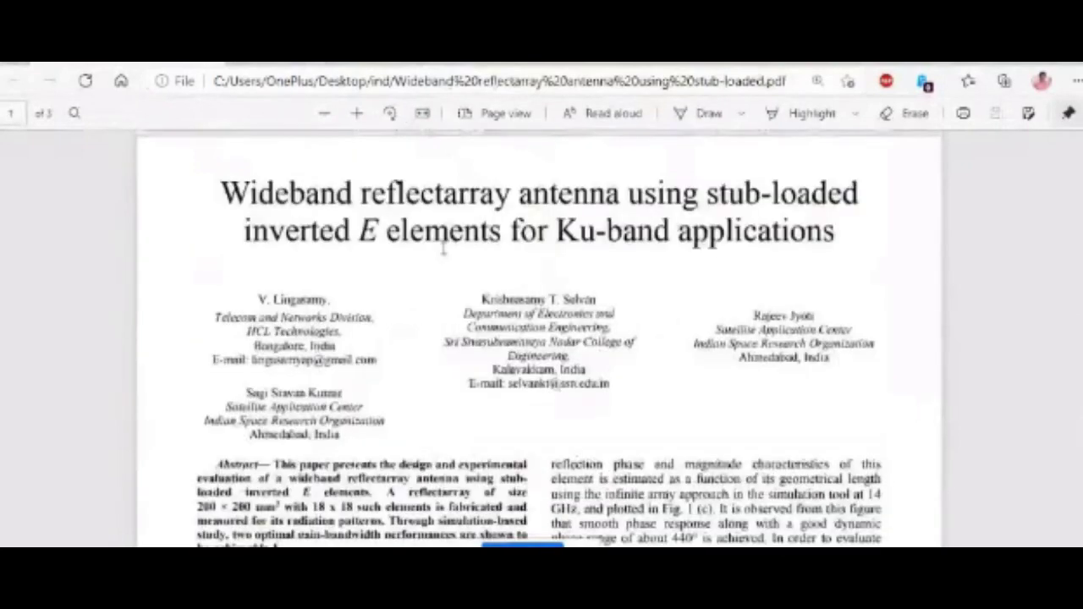
pyautogui.scroll(-3, 643, 404)
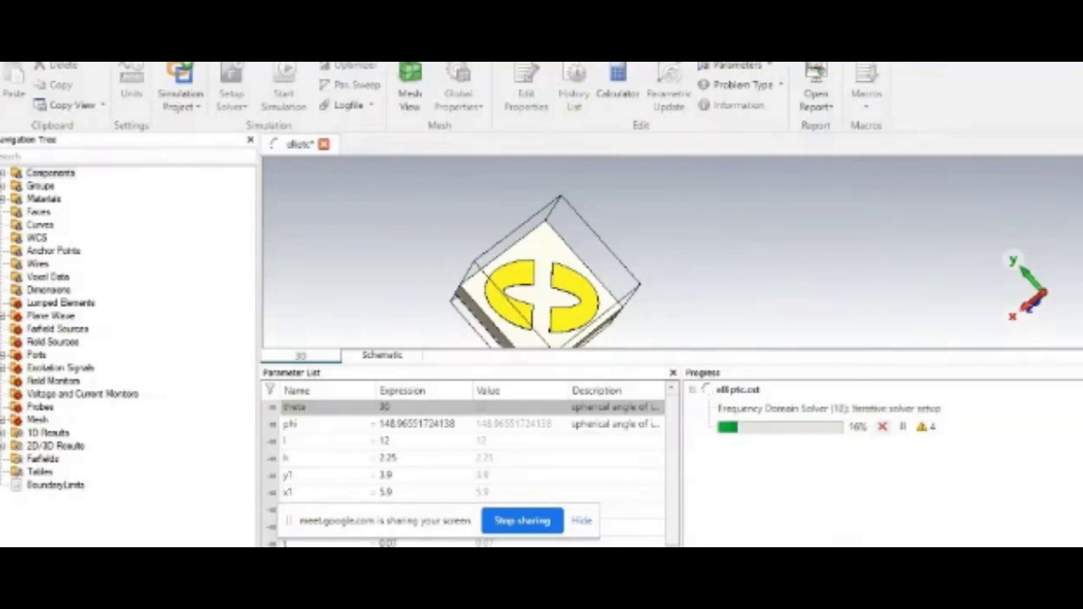
pyautogui.hotkey('alt', 'Tab')
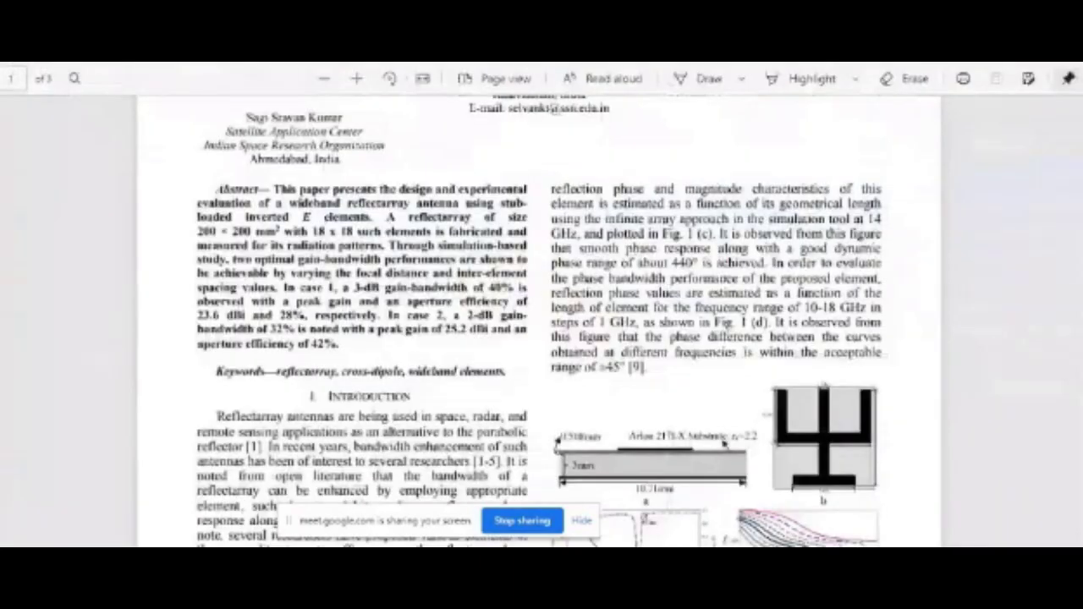
pyautogui.scroll(-15, 523, 306)
# Step: Examine the reflection phase curves, reflection loss plot and fabricated prototype photo on pages 4 and 5 of the journal paper
pyautogui.scroll(-10, 521, 307)
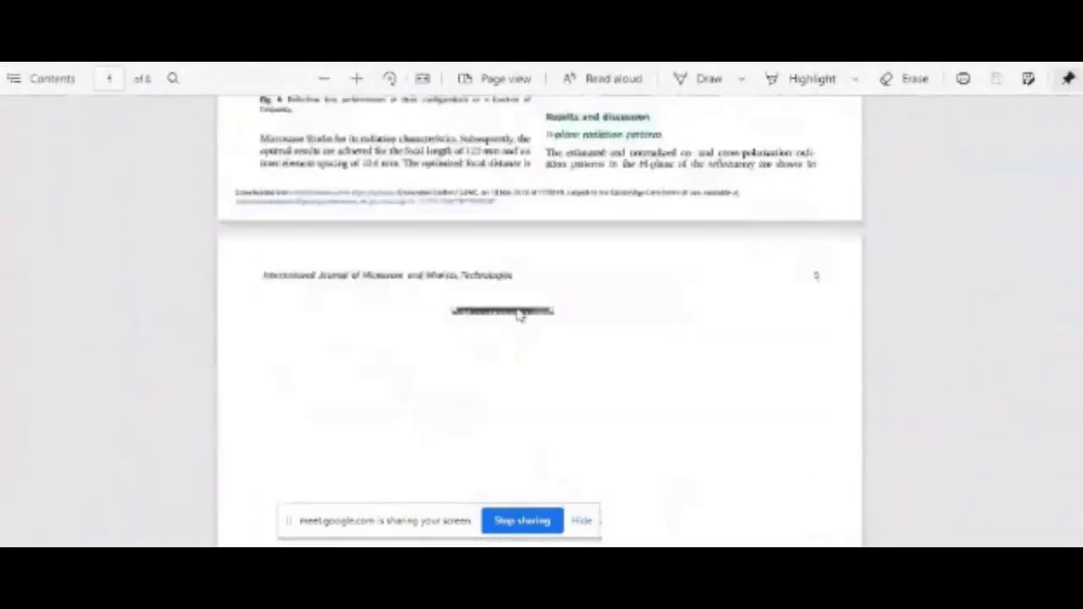
pyautogui.scroll(3, 521, 306)
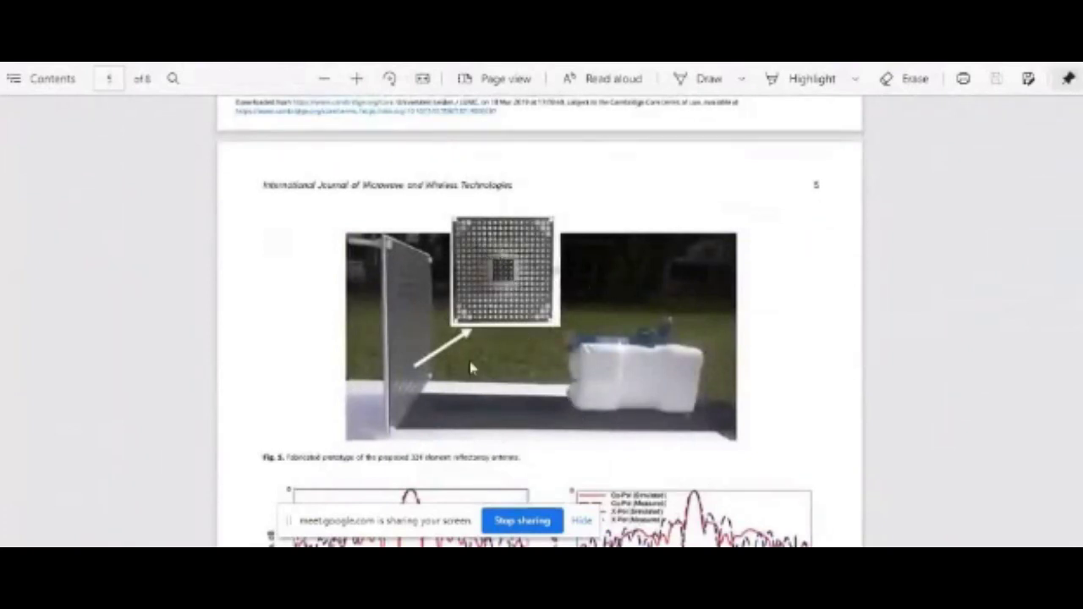
pyautogui.scroll(2, 516, 343)
pyautogui.scroll(10, 521, 337)
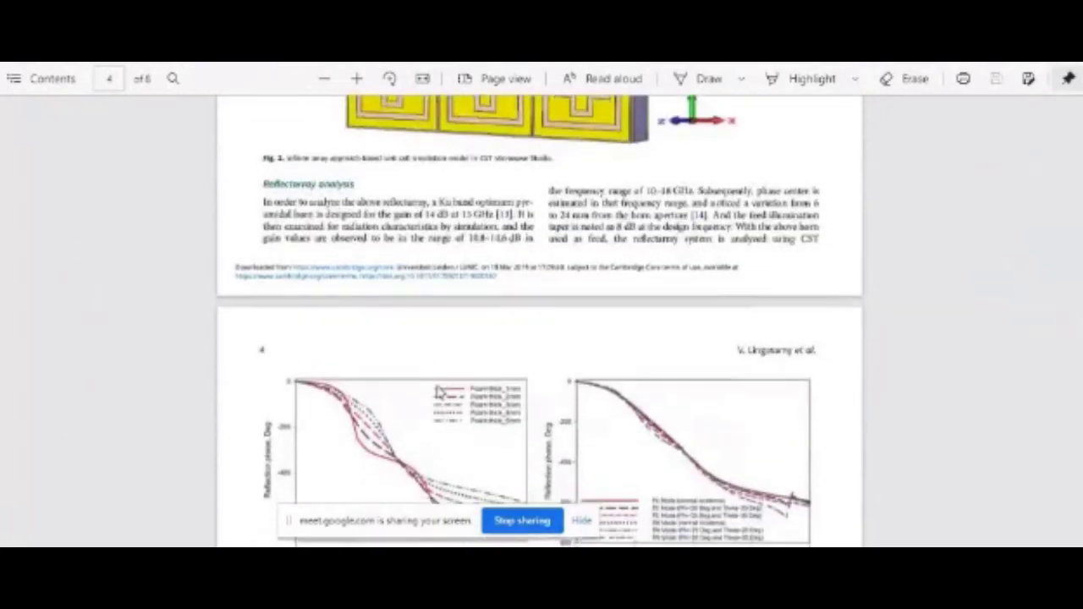
pyautogui.scroll(-2, 495, 359)
pyautogui.scroll(-3, 395, 380)
pyautogui.scroll(-4, 452, 418)
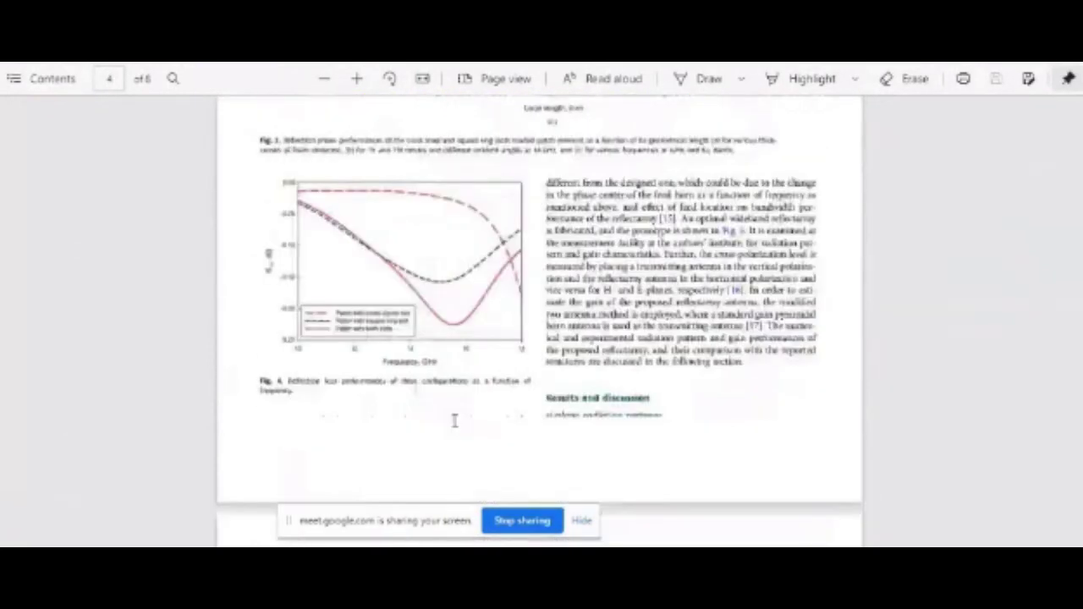
pyautogui.scroll(-3, 452, 418)
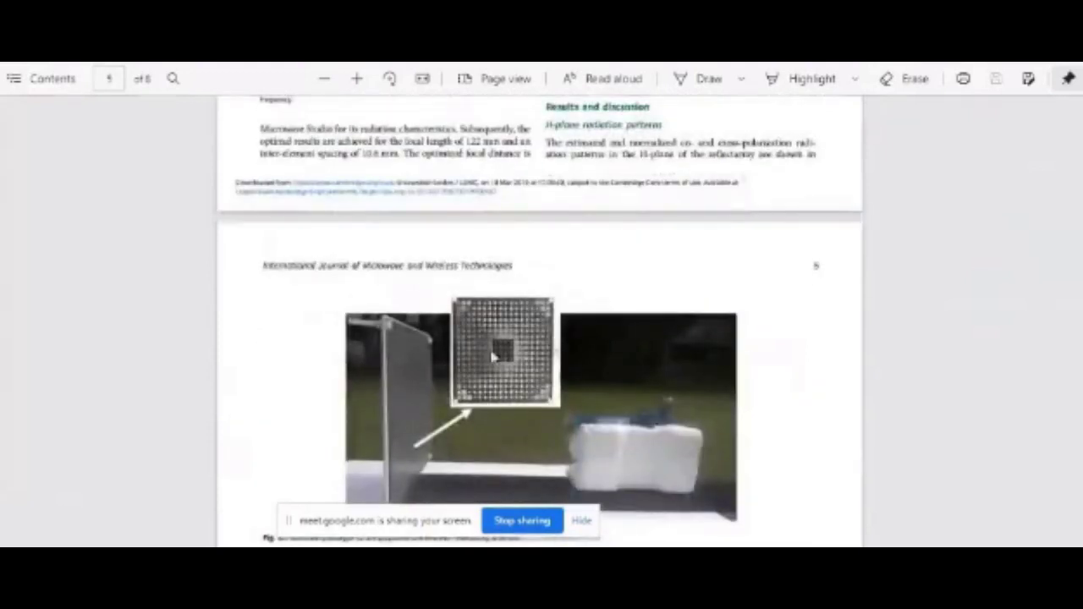